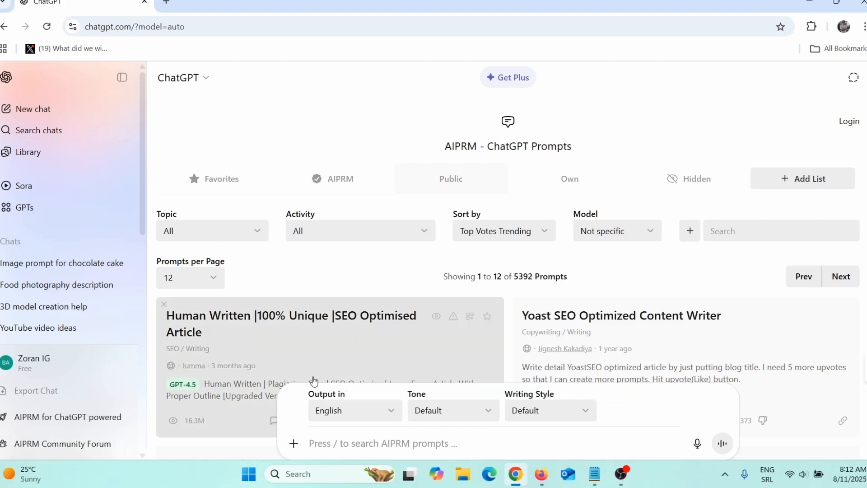
Ask ChatGPT "Give me five best chocolate cakes".
{"action": "type", "text": "Give me five best chocolate cakes"}
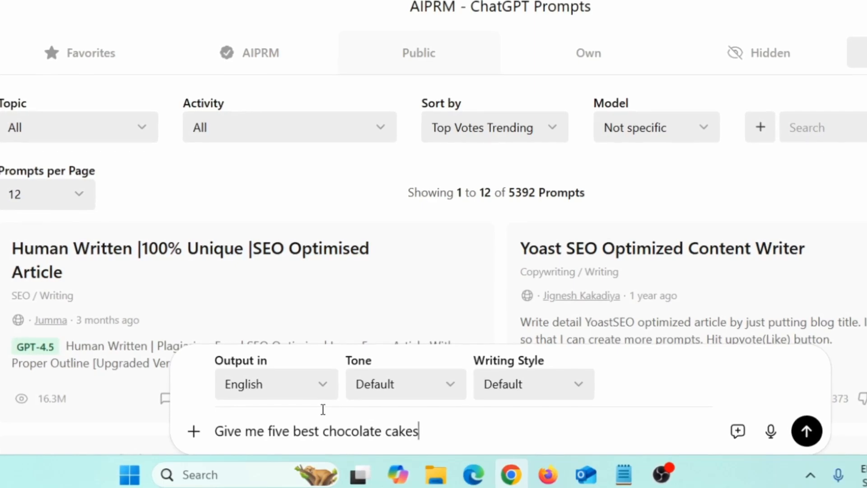
{"action": "left_click_drag", "start_coordinate": [424, 431], "coordinate": [210, 432]}
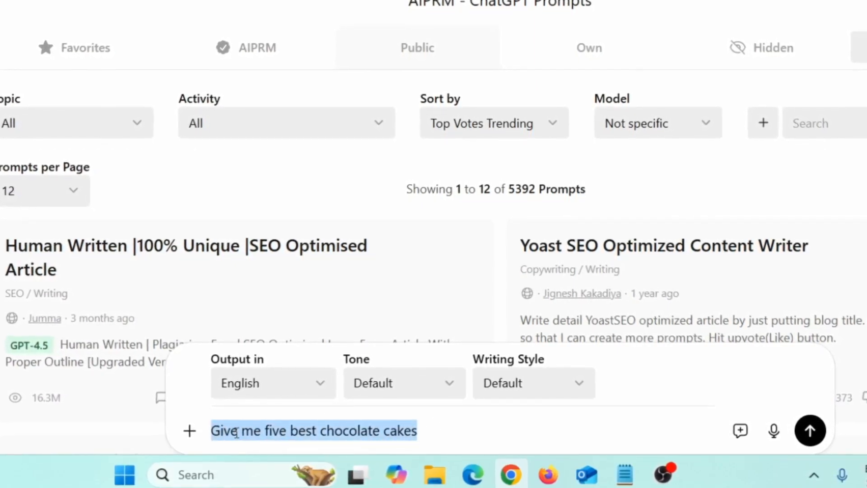
{"action": "key", "text": "Return"}
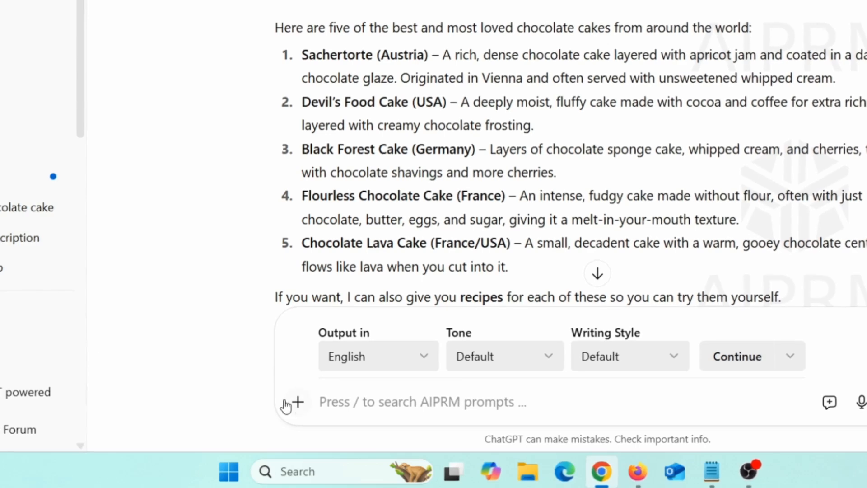
Turn on image creation and send the request "Create image for Sachertorte chocolate cake".
{"action": "left_click", "coordinate": [298, 402]}
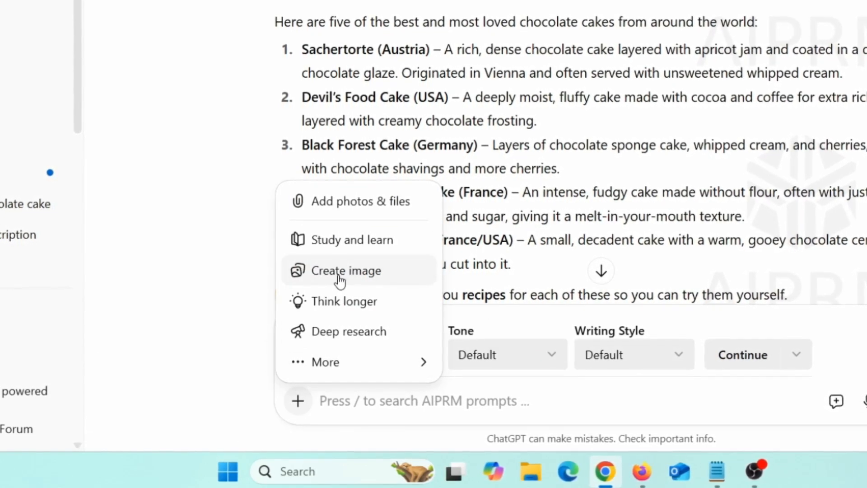
{"action": "left_click", "coordinate": [340, 277]}
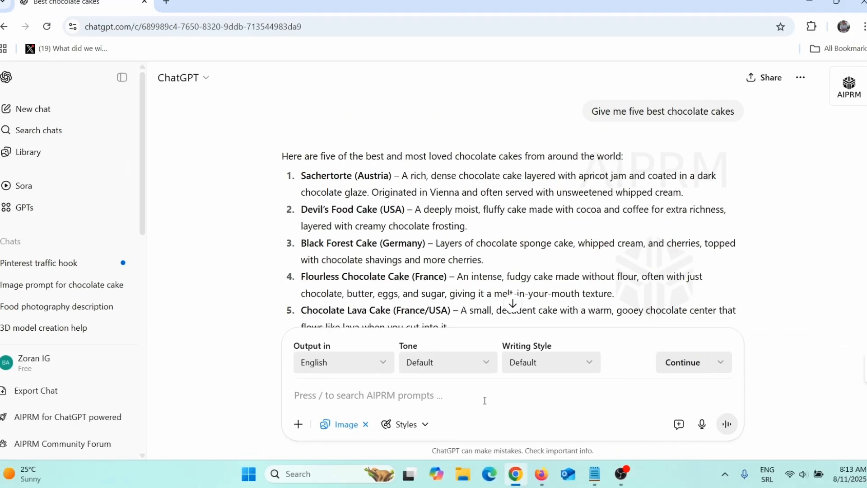
{"action": "type", "text": "Create image for Sachertorte chocolate cake"}
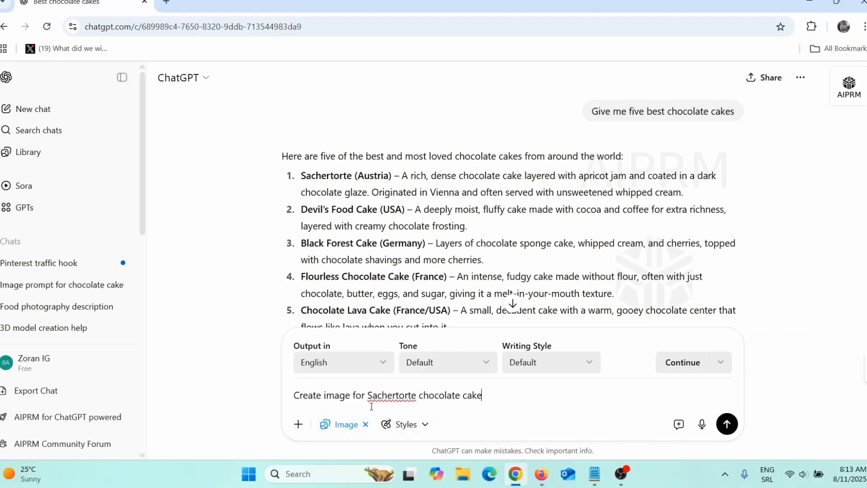
{"action": "left_click_drag", "start_coordinate": [372, 397], "coordinate": [412, 402]}
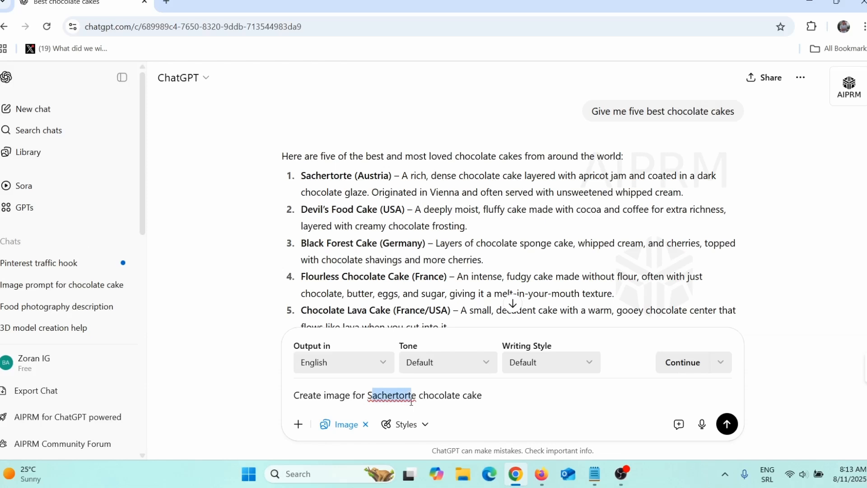
{"action": "left_click", "coordinate": [492, 398]}
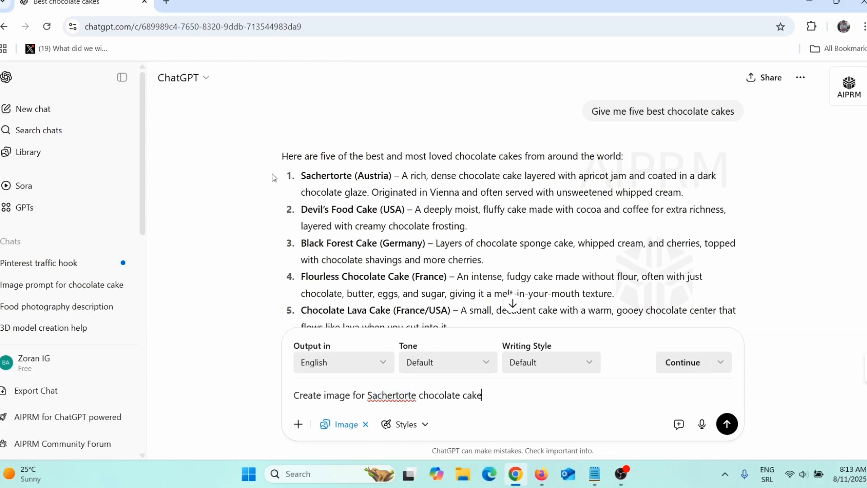
{"action": "left_click_drag", "start_coordinate": [303, 177], "coordinate": [356, 177]}
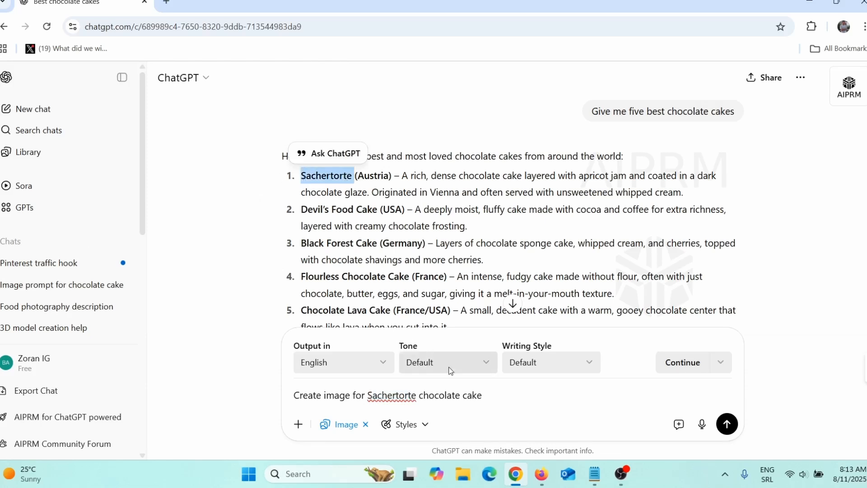
{"action": "left_click", "coordinate": [490, 395]}
{"action": "key", "text": "Return"}
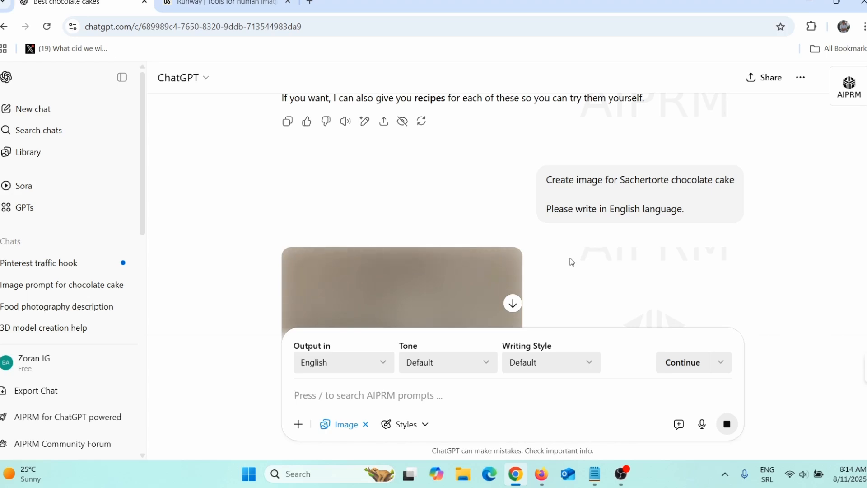
{"action": "scroll", "coordinate": [575, 259], "scroll_direction": "down", "scroll_amount": 3}
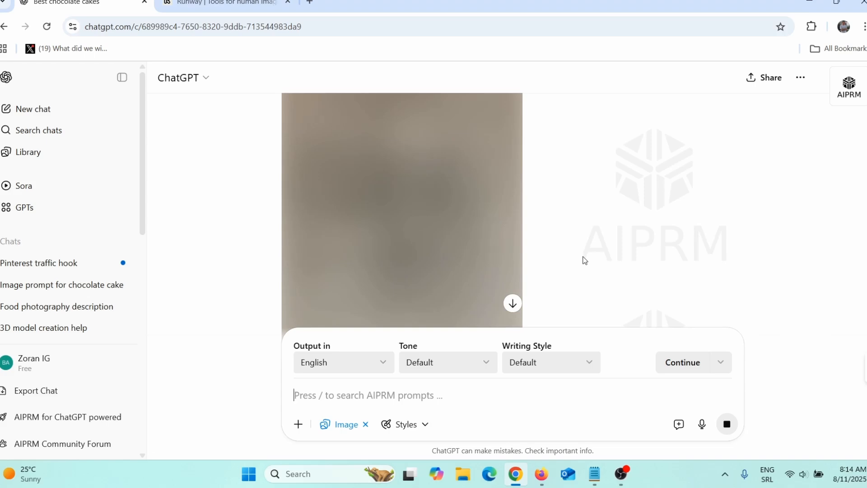
Look through the Runway home page, checking back on the cake image generation in ChatGPT in between.
{"action": "left_click", "coordinate": [224, 4]}
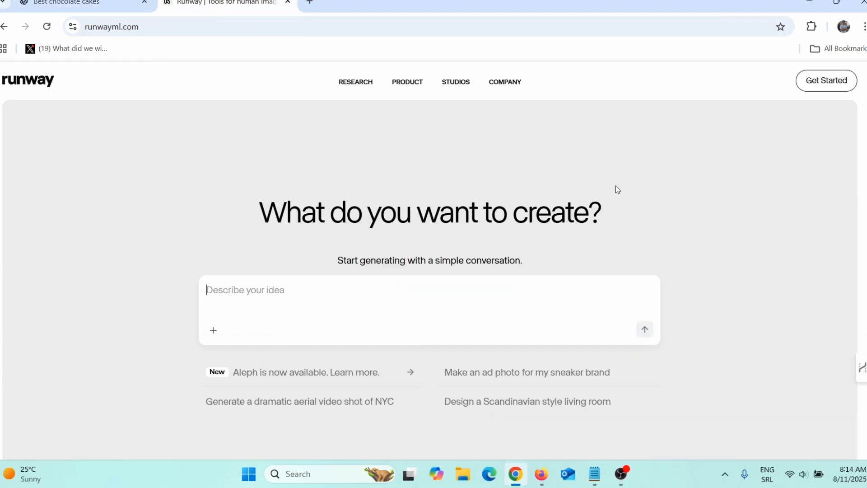
{"action": "scroll", "coordinate": [472, 256], "scroll_direction": "down", "scroll_amount": 5}
{"action": "scroll", "coordinate": [525, 314], "scroll_direction": "down", "scroll_amount": 5}
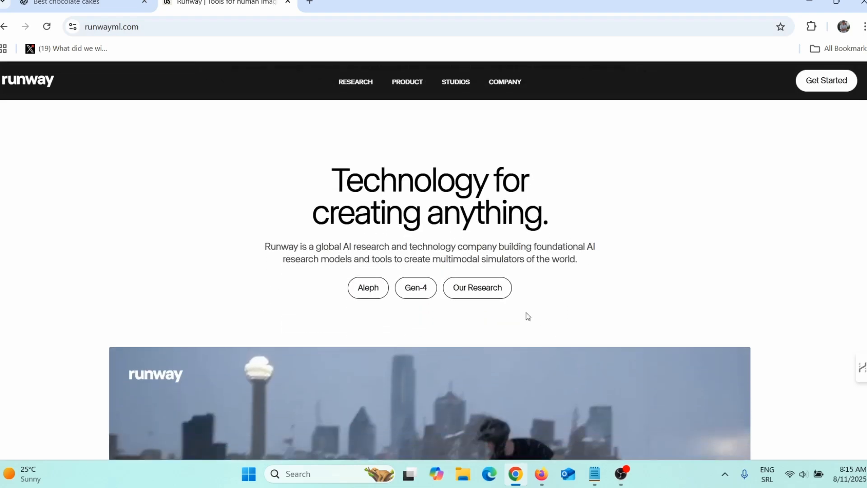
{"action": "scroll", "coordinate": [526, 315], "scroll_direction": "down", "scroll_amount": 6}
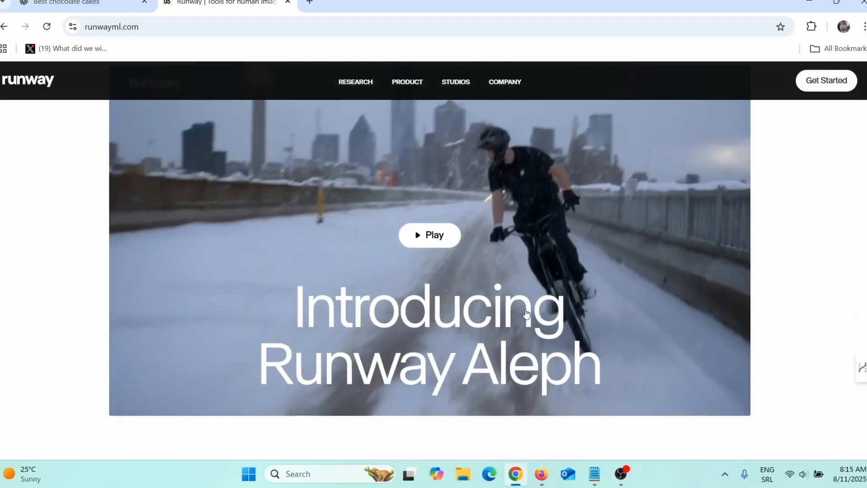
{"action": "scroll", "coordinate": [527, 315], "scroll_direction": "down", "scroll_amount": 5}
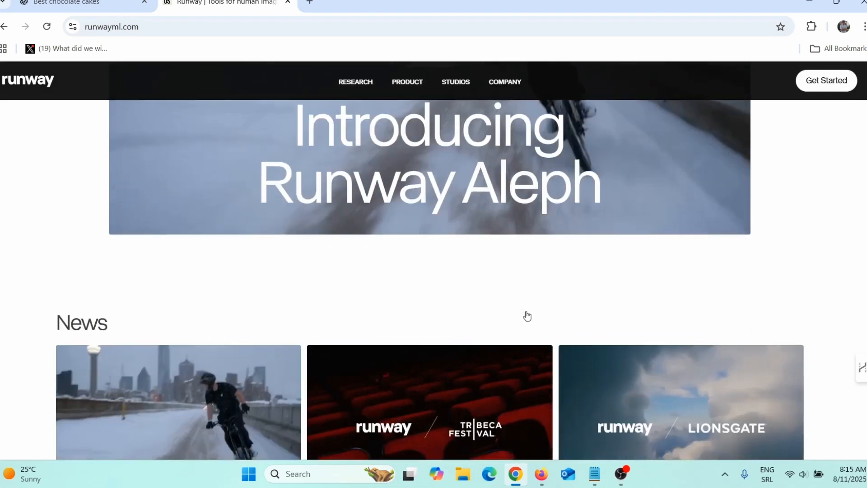
{"action": "scroll", "coordinate": [528, 316], "scroll_direction": "down", "scroll_amount": 5}
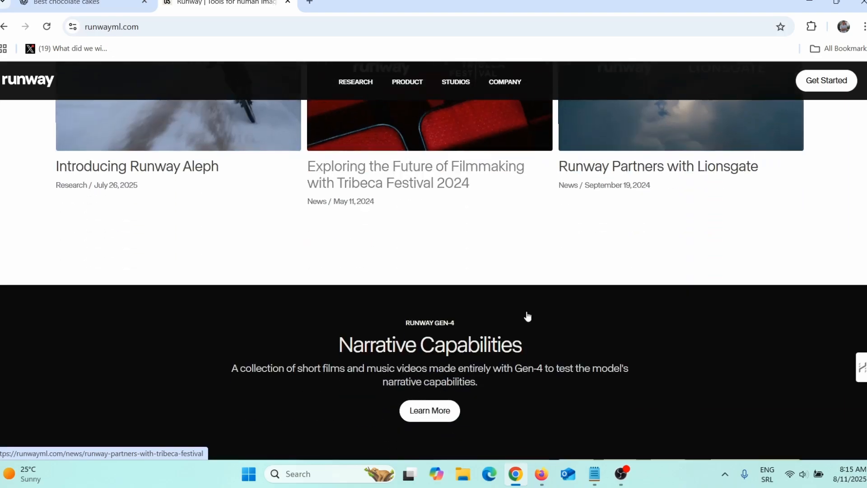
{"action": "scroll", "coordinate": [527, 315], "scroll_direction": "up", "scroll_amount": 7}
{"action": "scroll", "coordinate": [527, 315], "scroll_direction": "up", "scroll_amount": 15}
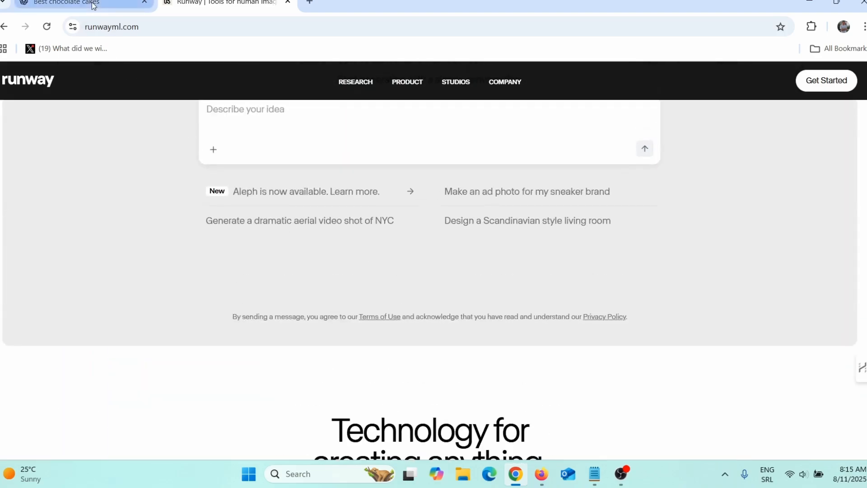
{"action": "left_click", "coordinate": [93, 6]}
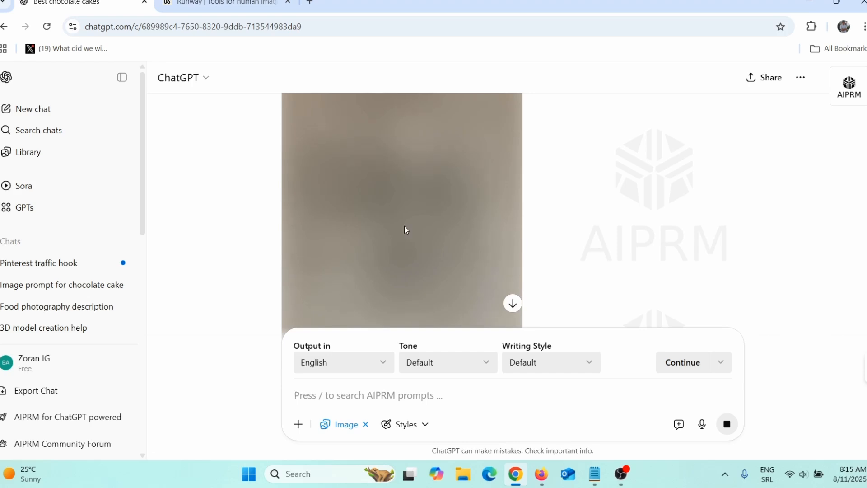
{"action": "left_click", "coordinate": [222, 3]}
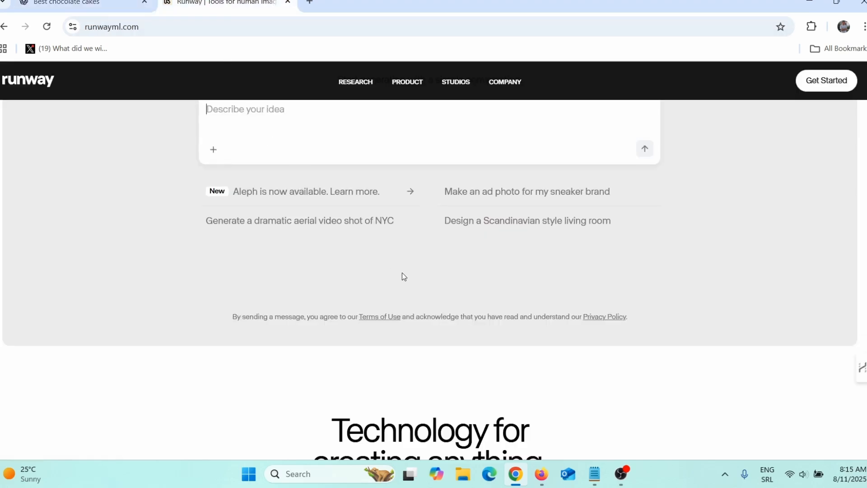
{"action": "scroll", "coordinate": [404, 277], "scroll_direction": "up", "scroll_amount": 4}
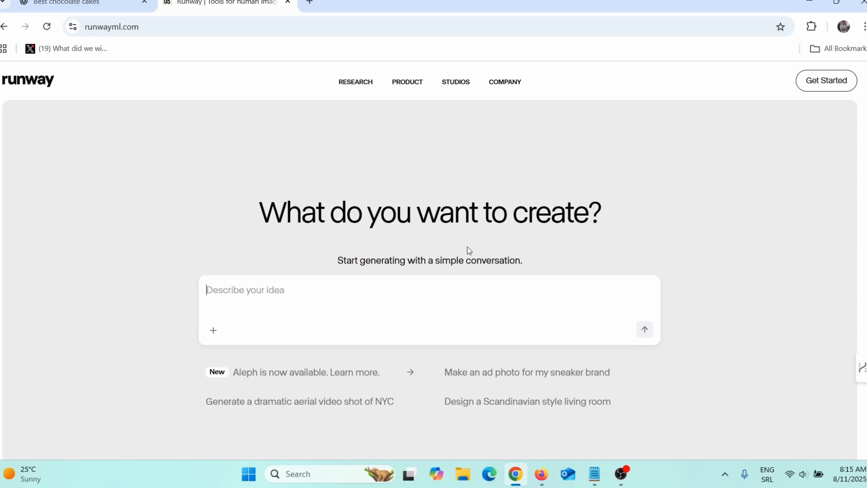
Return to the ChatGPT chat and view the generated Sachertorte image enlarged.
{"action": "key", "text": "ctrl+shift+Tab"}
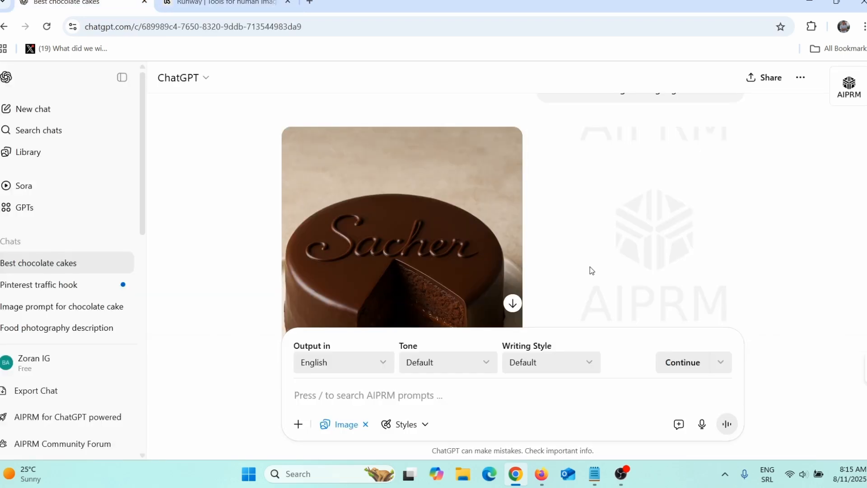
{"action": "scroll", "coordinate": [592, 271], "scroll_direction": "down", "scroll_amount": 2}
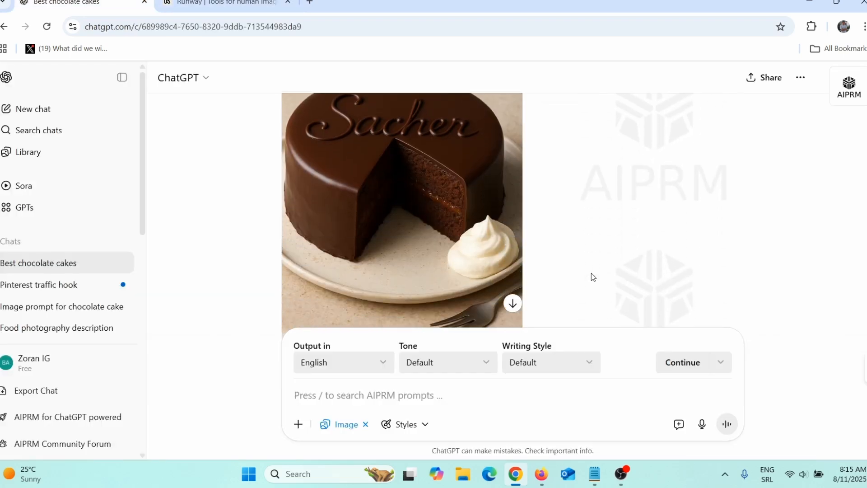
{"action": "left_click", "coordinate": [407, 216]}
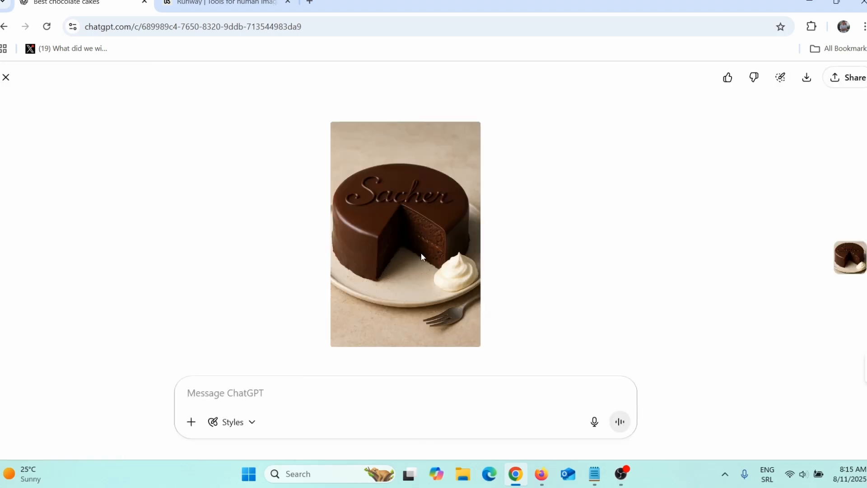
{"action": "left_click", "coordinate": [6, 77]}
Download the generated Sachertorte image from the chat.
{"action": "scroll", "coordinate": [449, 244], "scroll_direction": "down", "scroll_amount": 3}
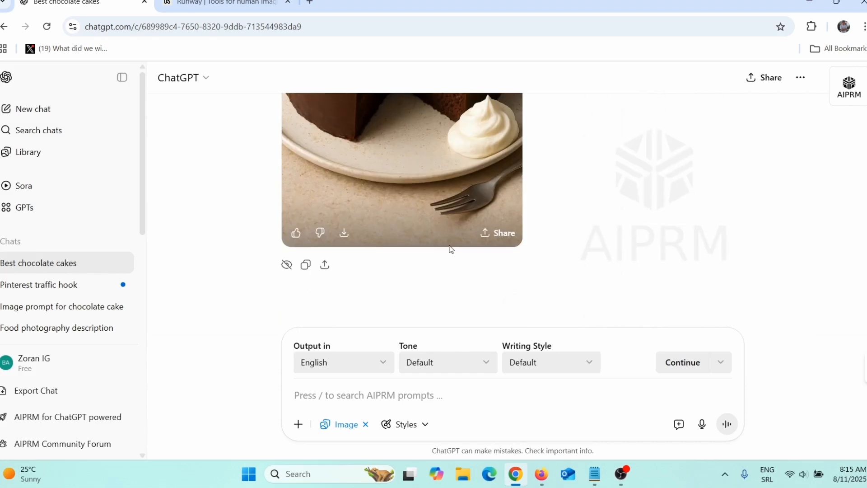
{"action": "scroll", "coordinate": [449, 249], "scroll_direction": "up", "scroll_amount": 1}
{"action": "scroll", "coordinate": [450, 250], "scroll_direction": "down", "scroll_amount": 2}
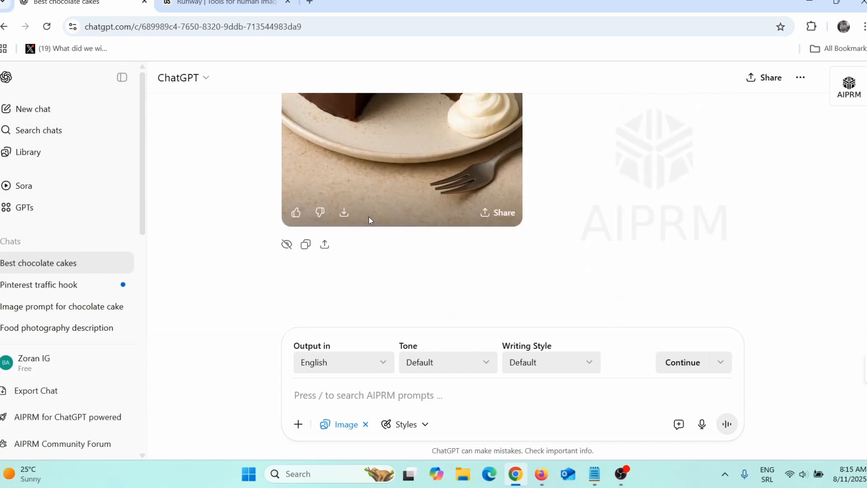
{"action": "left_click", "coordinate": [344, 213]}
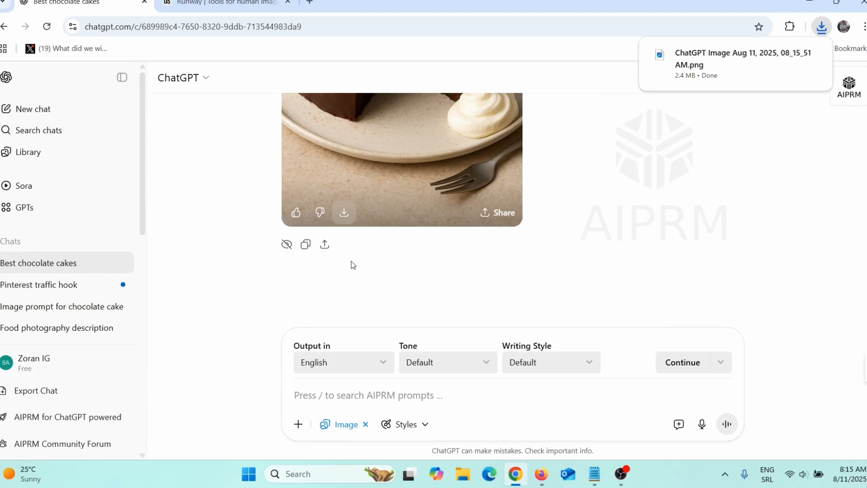
With image mode off, request a video prompt for this image, just out of the oven and being put on the table, and select the prompt text.
{"action": "left_click", "coordinate": [366, 424]}
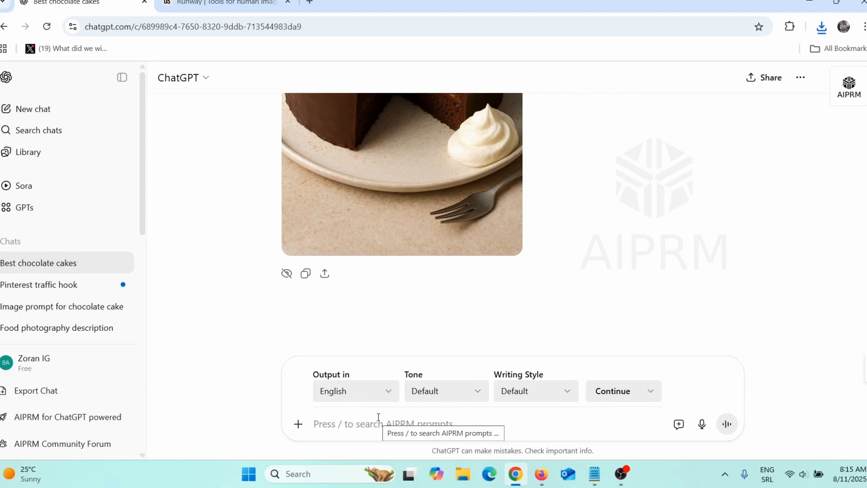
{"action": "scroll", "coordinate": [433, 316], "scroll_direction": "up", "scroll_amount": 2}
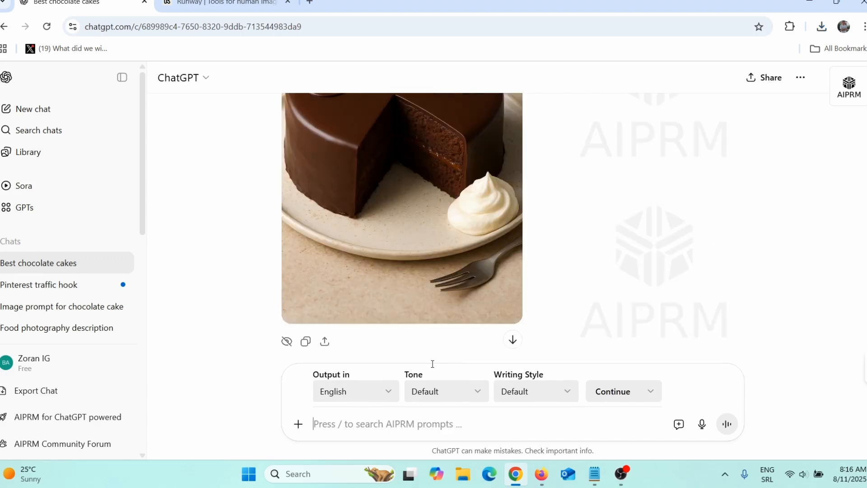
{"action": "type", "text": "give me prompt to make video for this image, and also make it look like it just came out of the oven and someone is putting it on the table"}
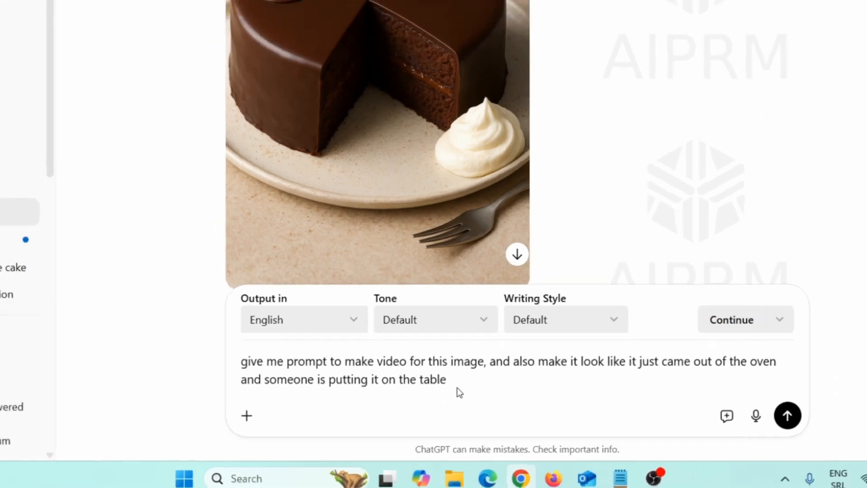
{"action": "key", "text": "Return"}
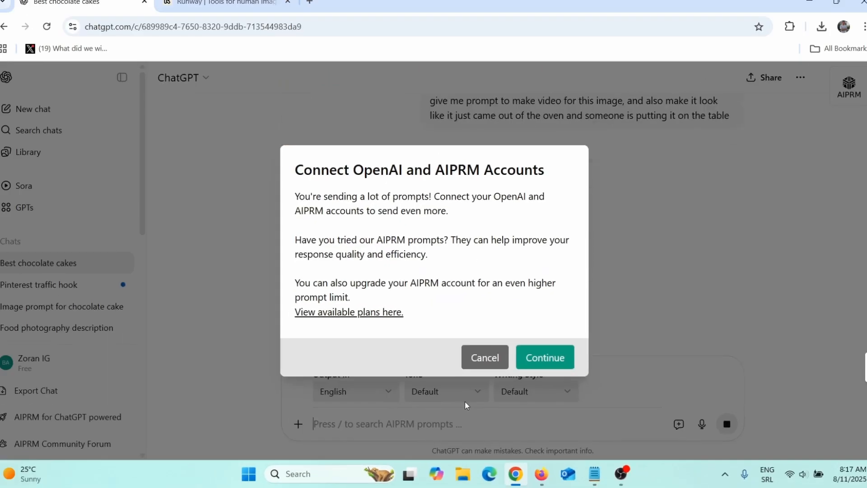
{"action": "left_click", "coordinate": [482, 367]}
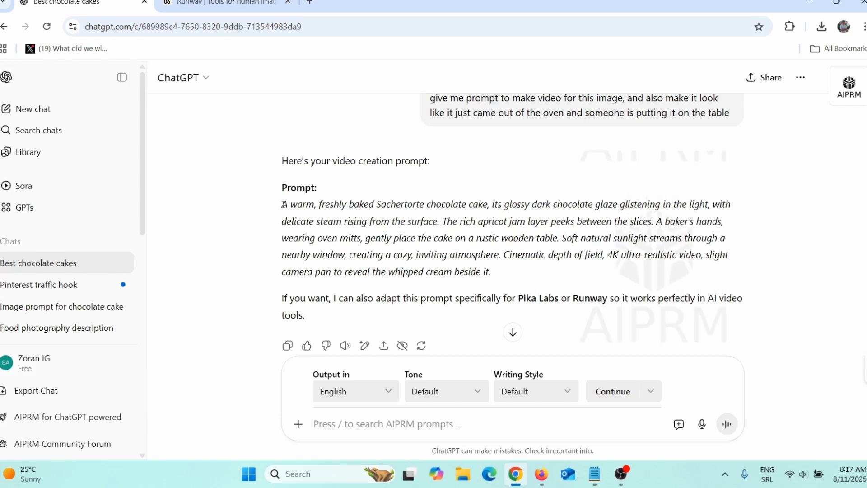
{"action": "left_click_drag", "start_coordinate": [282, 204], "coordinate": [515, 274]}
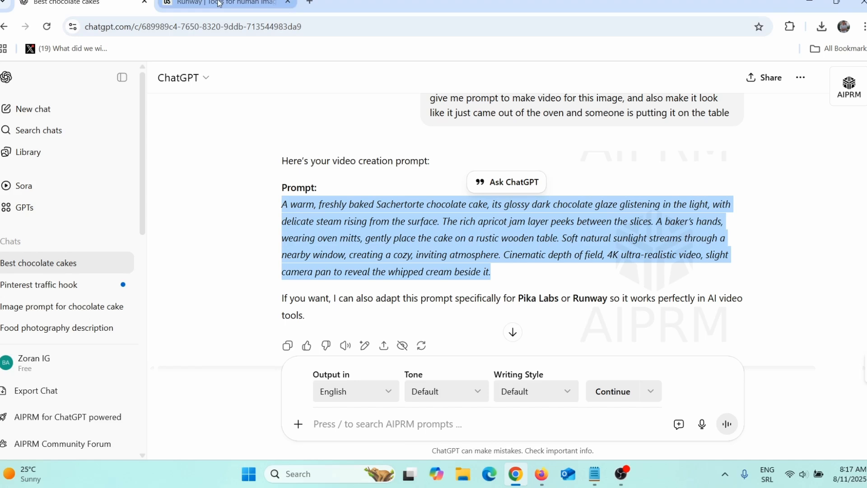
Switch to Runway, start a video generation and upload the Sachertorte image from the Downloads folder as its source image.
{"action": "left_click", "coordinate": [542, 474]}
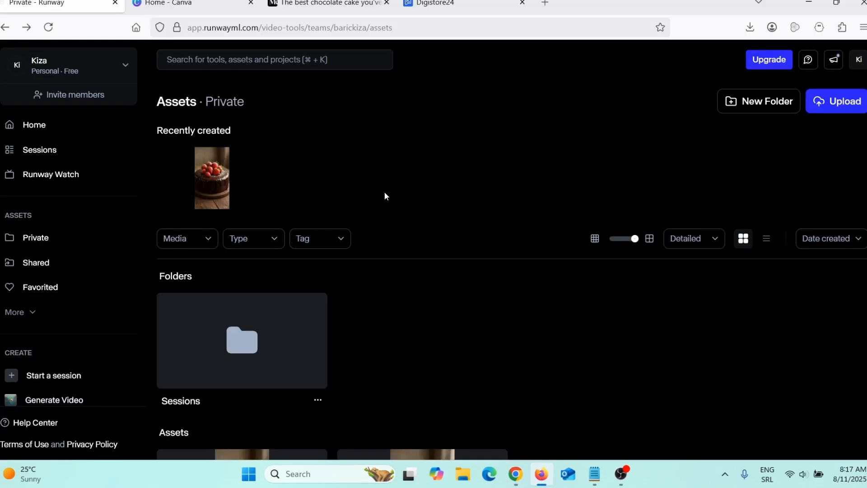
{"action": "left_click", "coordinate": [59, 402]}
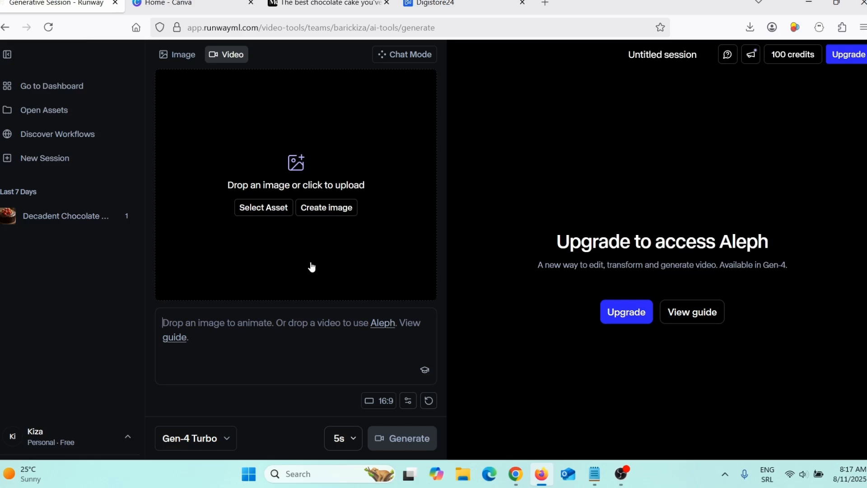
{"action": "left_click", "coordinate": [270, 211]}
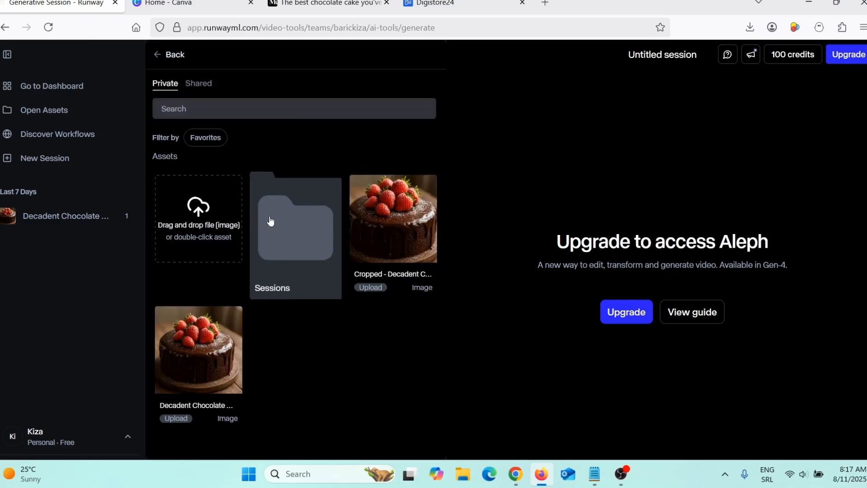
{"action": "left_click", "coordinate": [202, 213]}
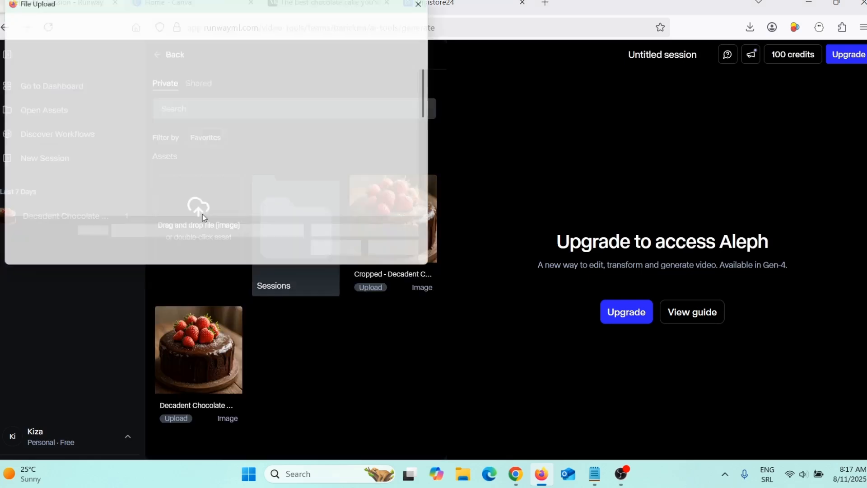
{"action": "mouse_move", "coordinate": [436, 107]}
{"action": "left_mouse_down"}
{"action": "mouse_move", "coordinate": [439, 203]}
{"action": "mouse_move", "coordinate": [435, 105]}
{"action": "left_mouse_up"}
{"action": "left_click", "coordinate": [45, 125]}
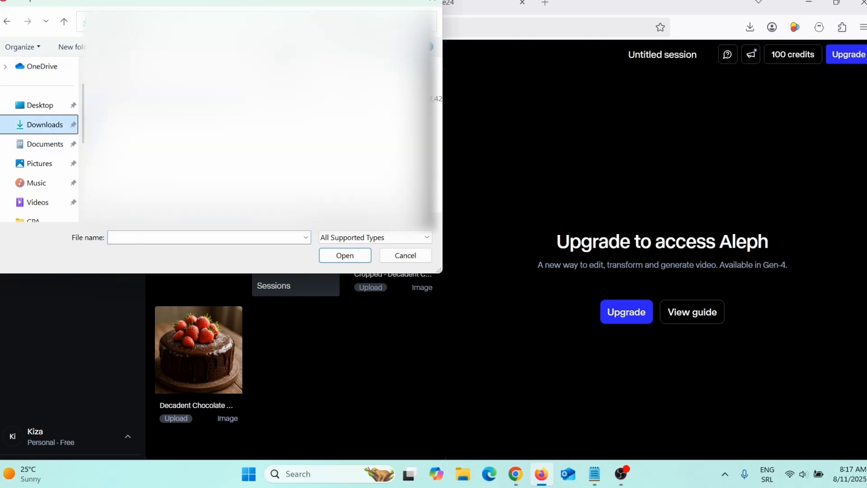
{"action": "left_click", "coordinate": [203, 97]}
{"action": "left_click", "coordinate": [345, 256]}
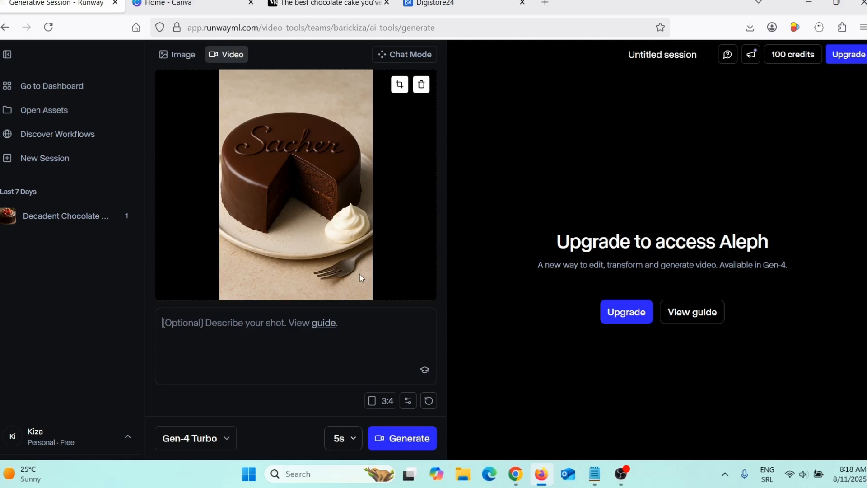
Set the video's aspect ratio to 9:16 and crop the Sachertorte image to fit, shifting it slightly within the frame.
{"action": "left_click", "coordinate": [384, 401]}
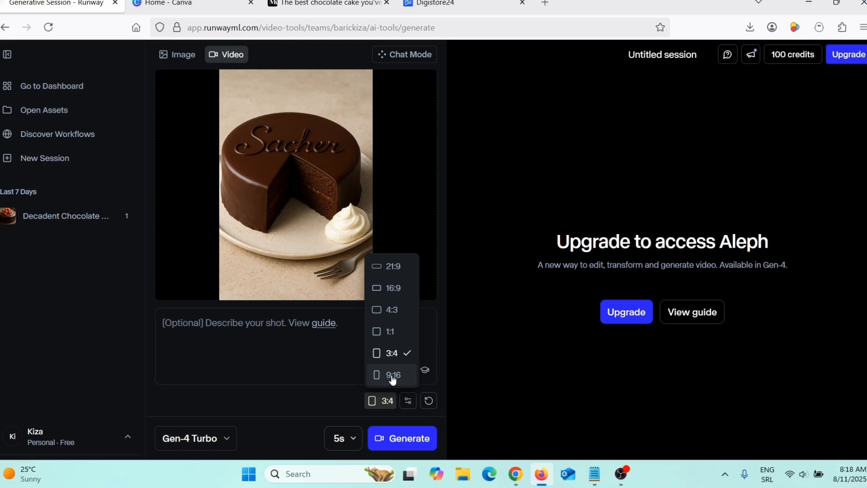
{"action": "left_click", "coordinate": [392, 379]}
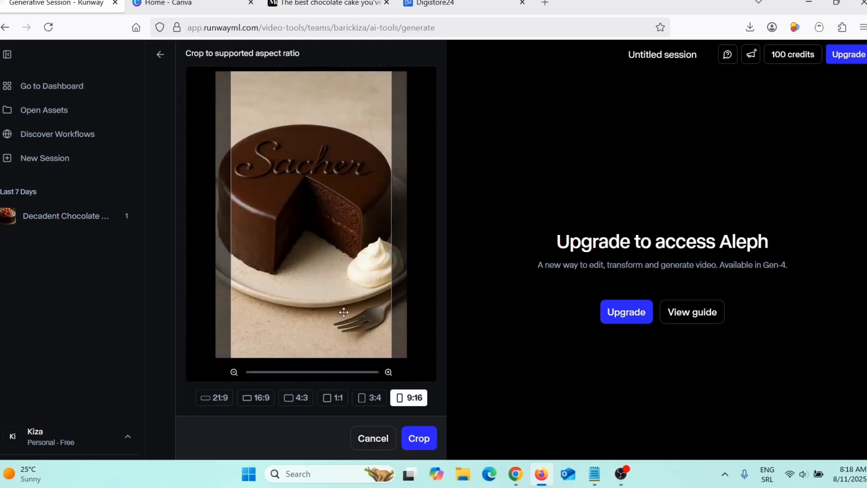
{"action": "left_click_drag", "start_coordinate": [338, 307], "coordinate": [342, 306]}
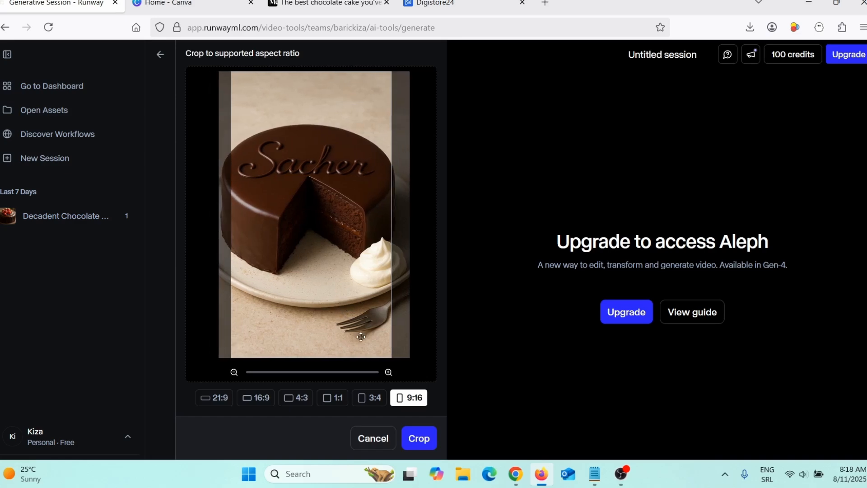
{"action": "left_click", "coordinate": [419, 441]}
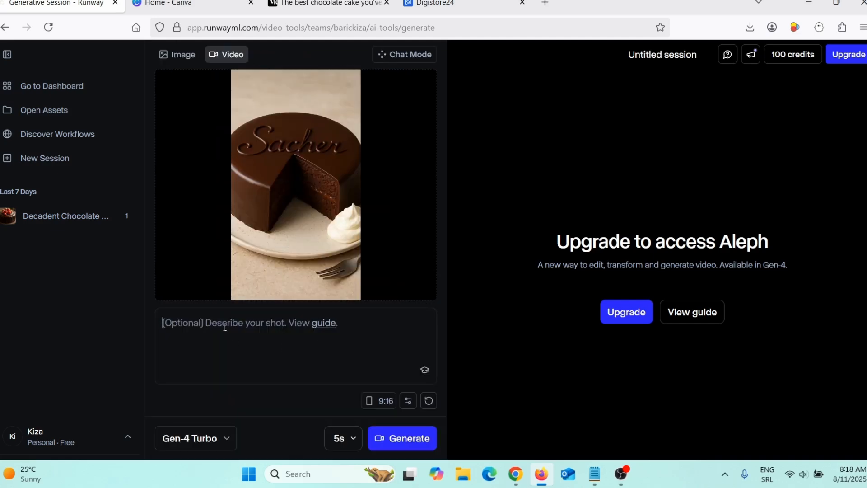
Insert the copied Sachertorte prompt as the shot description, check it and generate the 5-second video with Gen-4 Turbo.
{"action": "key", "text": "ctrl+v"}
{"action": "scroll", "coordinate": [322, 356], "scroll_direction": "up", "scroll_amount": 5}
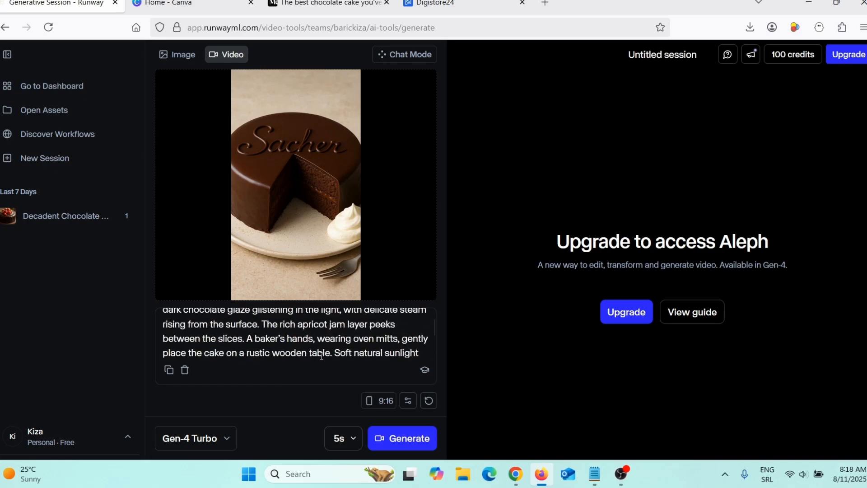
{"action": "scroll", "coordinate": [311, 339], "scroll_direction": "down", "scroll_amount": 5}
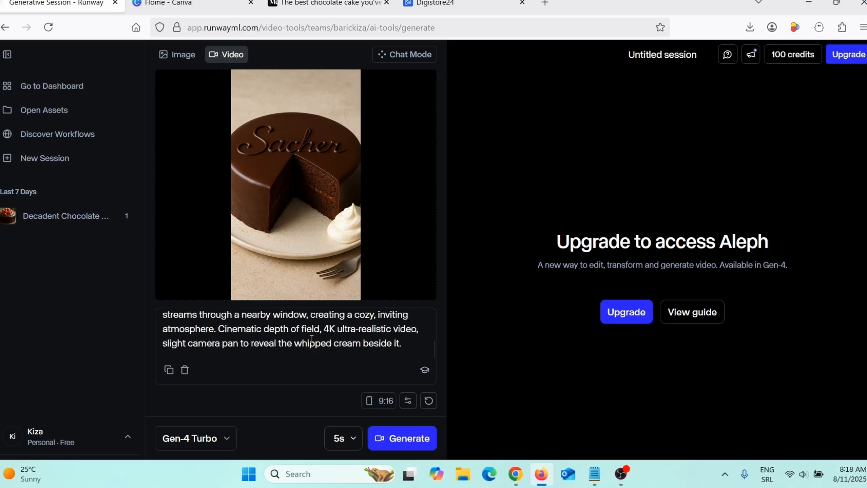
{"action": "left_click", "coordinate": [412, 444]}
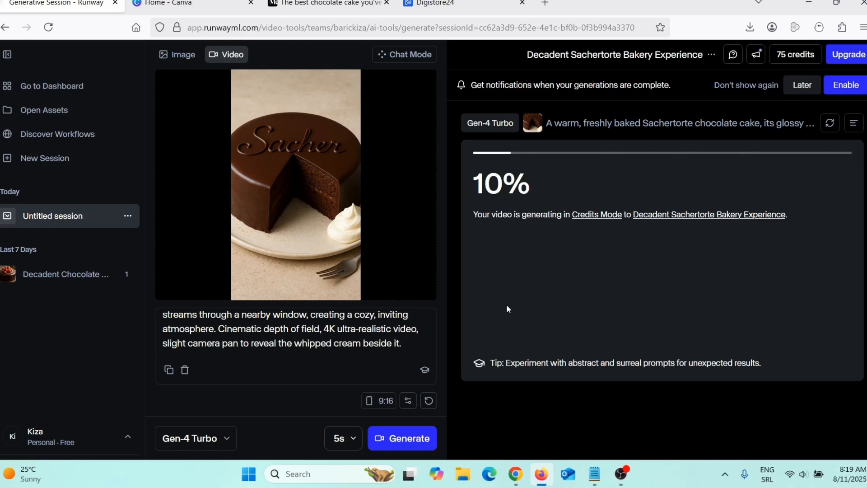
Go back to the ChatGPT chat and review the list of five best chocolate cakes and the Sachertorte image, highlighting the list entries.
{"action": "left_click", "coordinate": [515, 473]}
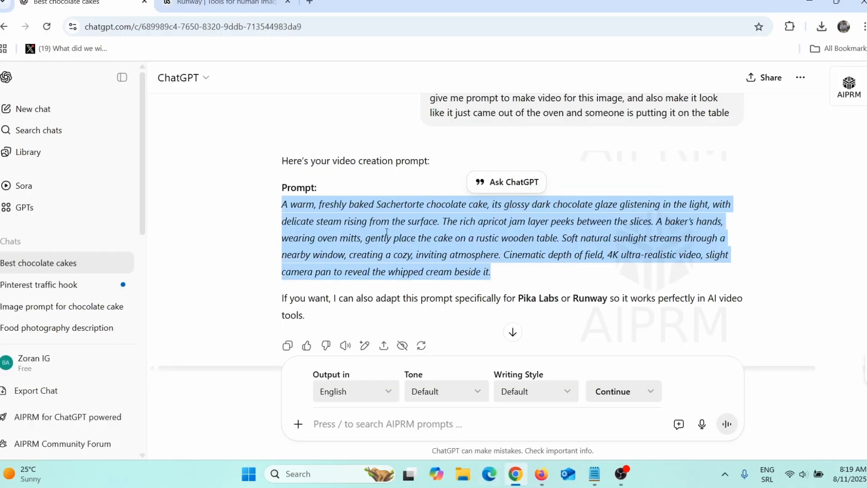
{"action": "scroll", "coordinate": [457, 270], "scroll_direction": "up", "scroll_amount": 15}
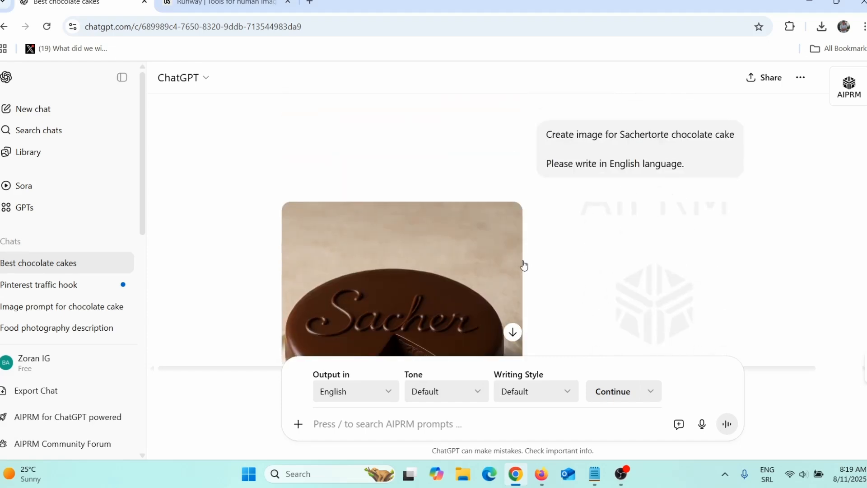
{"action": "scroll", "coordinate": [524, 265], "scroll_direction": "up", "scroll_amount": 4}
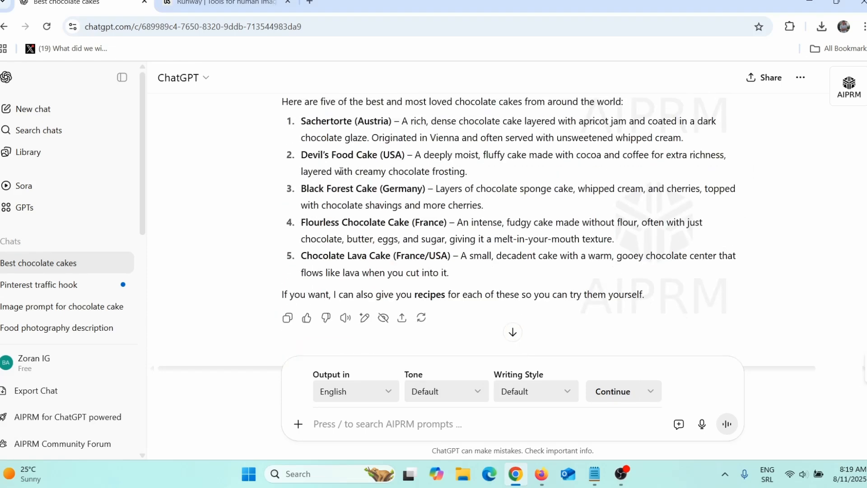
{"action": "left_click_drag", "start_coordinate": [301, 154], "coordinate": [459, 262]}
{"action": "scroll", "coordinate": [488, 301], "scroll_direction": "down", "scroll_amount": 1}
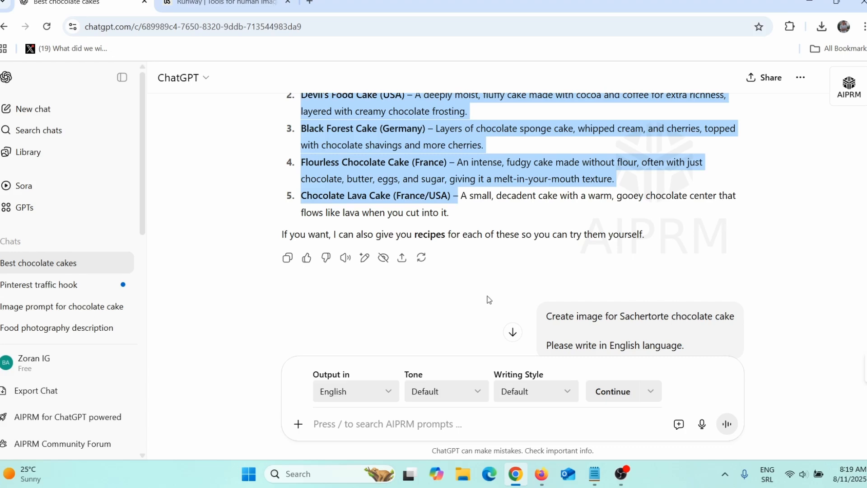
{"action": "scroll", "coordinate": [488, 300], "scroll_direction": "down", "scroll_amount": 4}
{"action": "scroll", "coordinate": [488, 300], "scroll_direction": "down", "scroll_amount": 5}
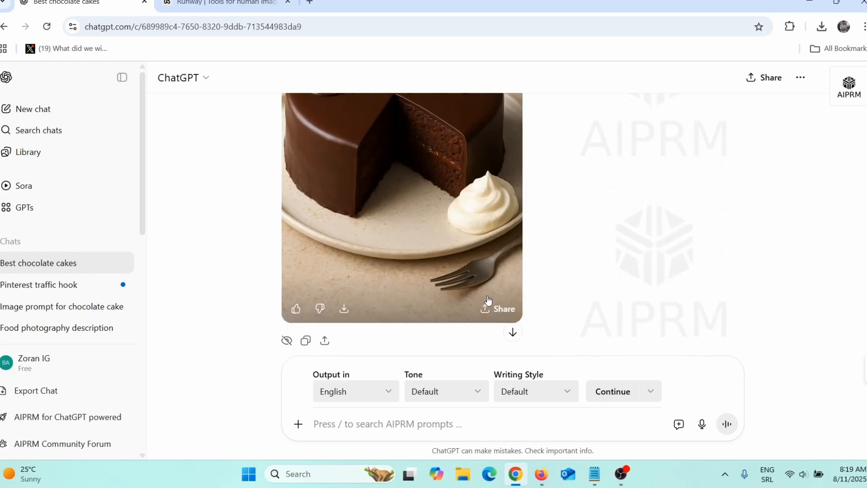
{"action": "scroll", "coordinate": [489, 301], "scroll_direction": "up", "scroll_amount": 9}
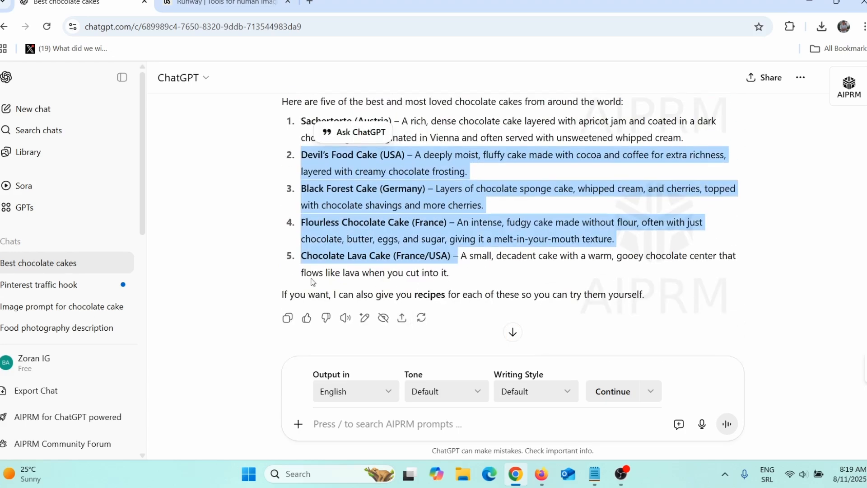
{"action": "left_click_drag", "start_coordinate": [300, 121], "coordinate": [493, 279]}
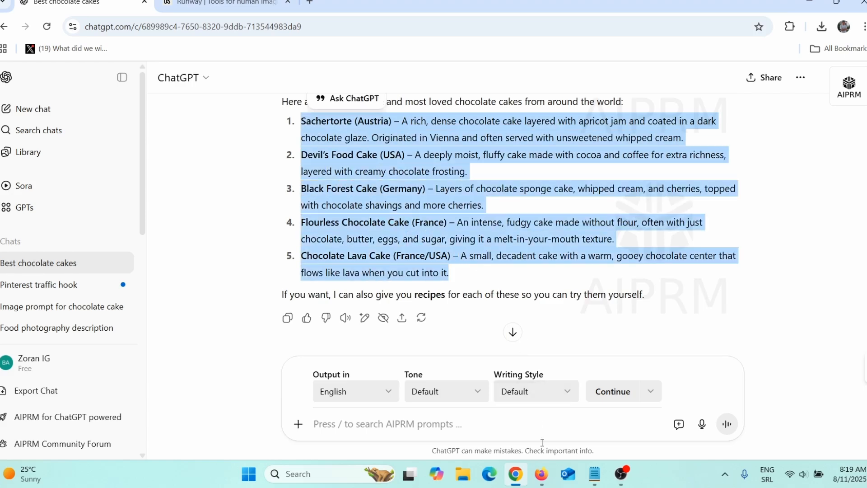
Return to Runway, play the generated Sachertorte video and download it.
{"action": "left_click", "coordinate": [543, 475]}
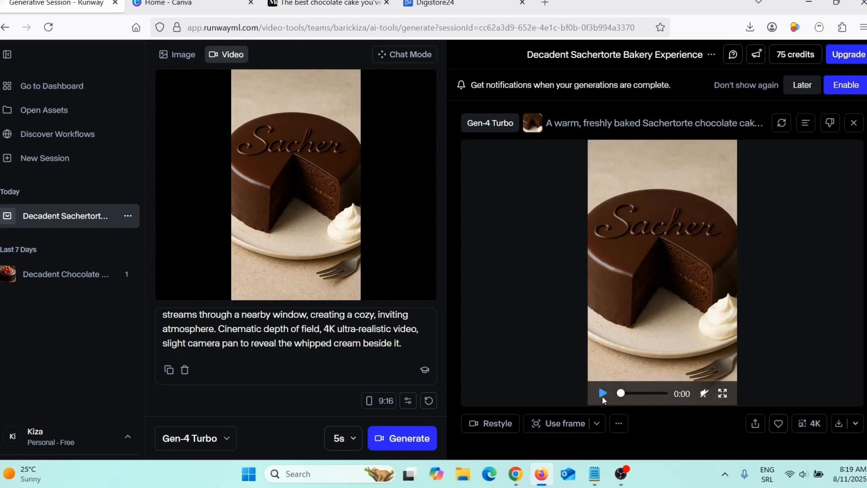
{"action": "left_click", "coordinate": [602, 393]}
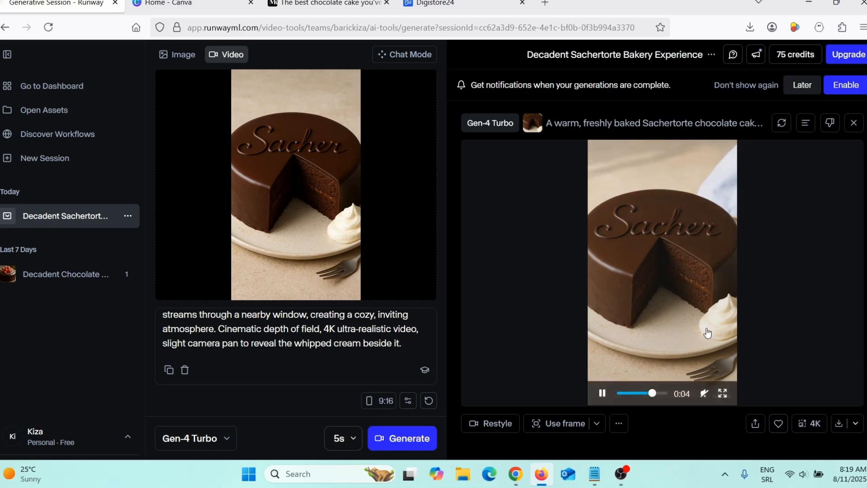
{"action": "left_click", "coordinate": [840, 429]}
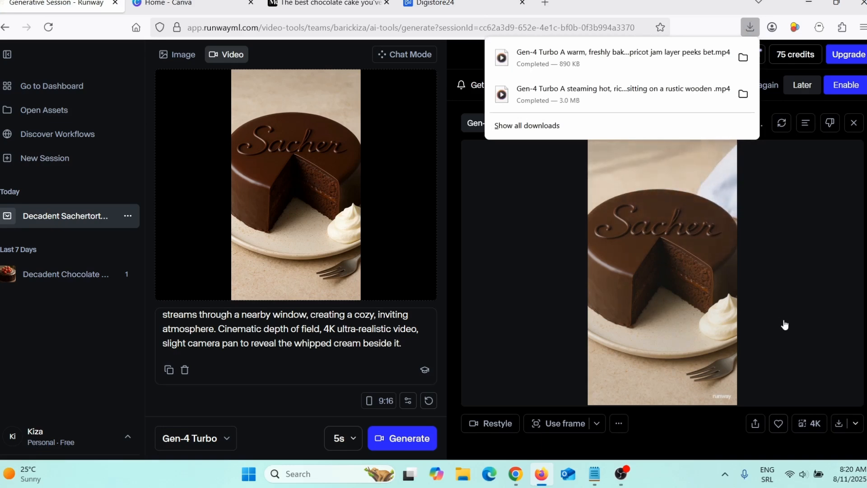
Switch to Canva, create a Mobile Video design and upload the downloaded Sachertorte video to it.
{"action": "left_click", "coordinate": [185, 4]}
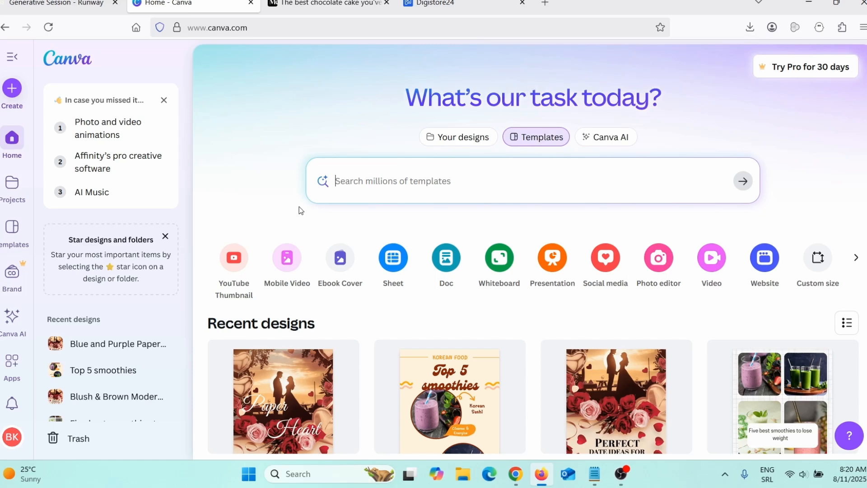
{"action": "left_click", "coordinate": [287, 260]}
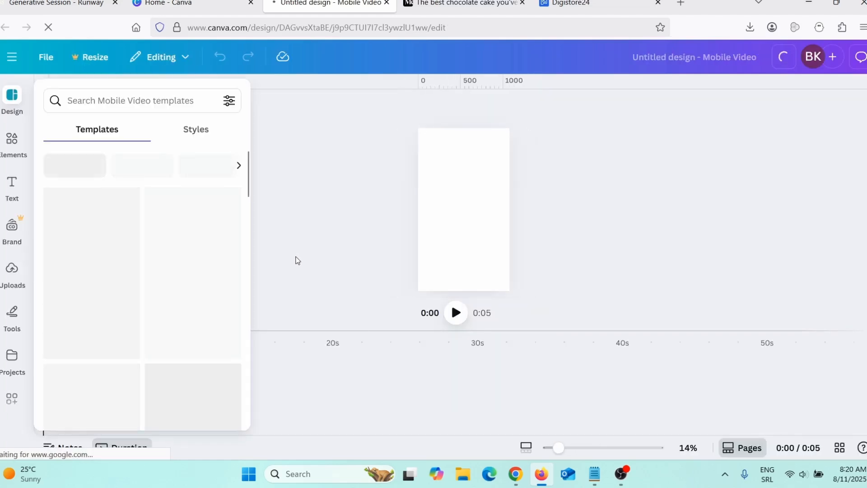
{"action": "left_click", "coordinate": [12, 274]}
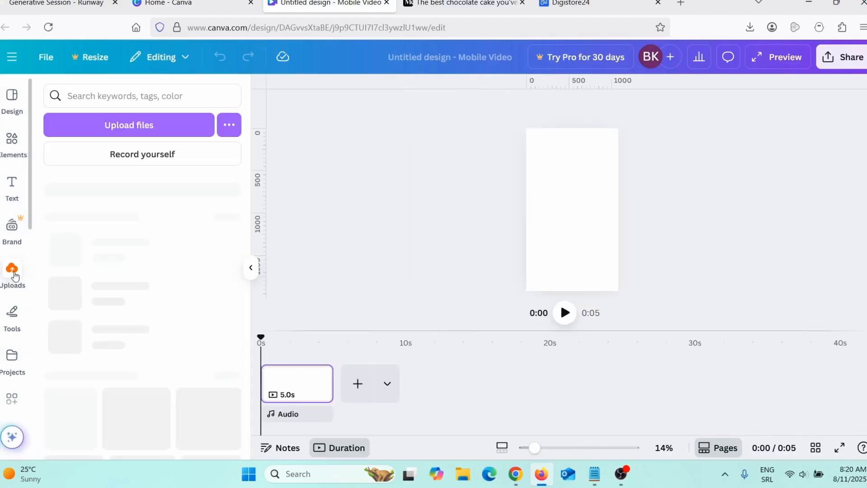
{"action": "left_click", "coordinate": [130, 130]}
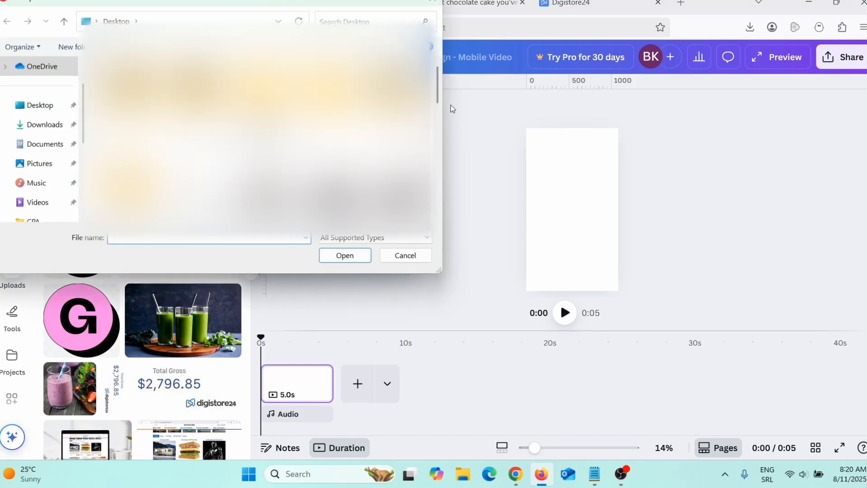
{"action": "left_click_drag", "start_coordinate": [437, 96], "coordinate": [431, 165]}
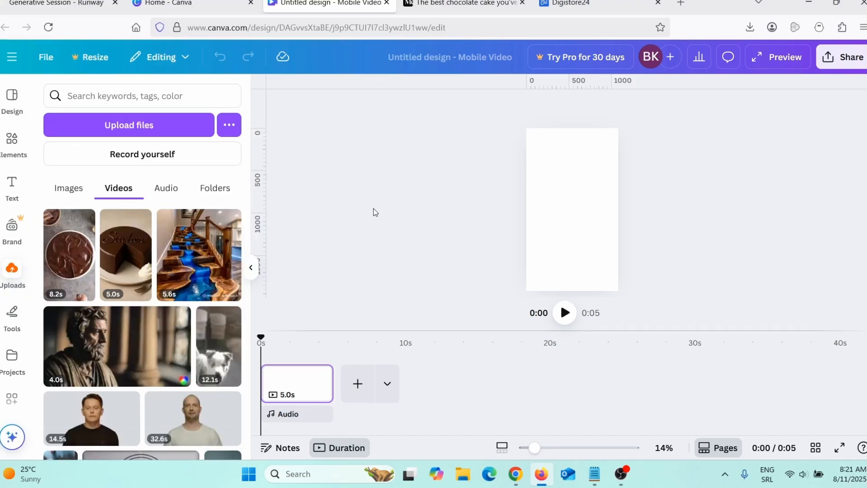
Add a square shape at the top edge of the blank page and stretch it across the full page width.
{"action": "left_click", "coordinate": [12, 142]}
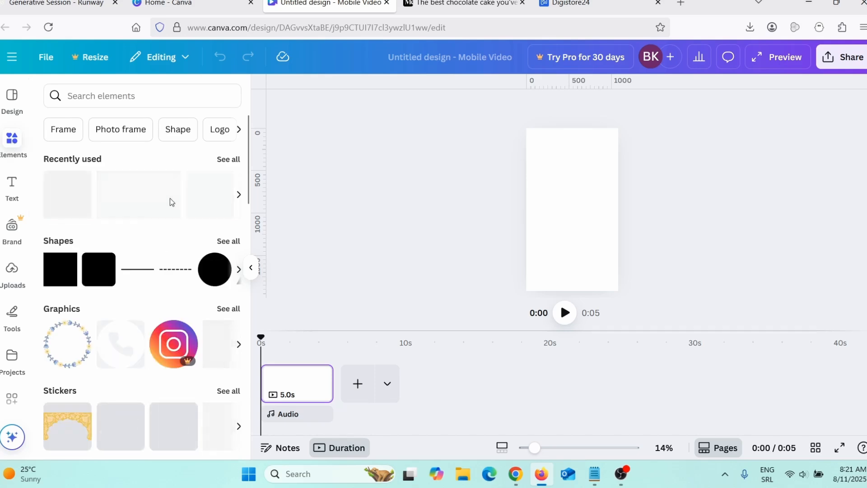
{"action": "key", "text": "r"}
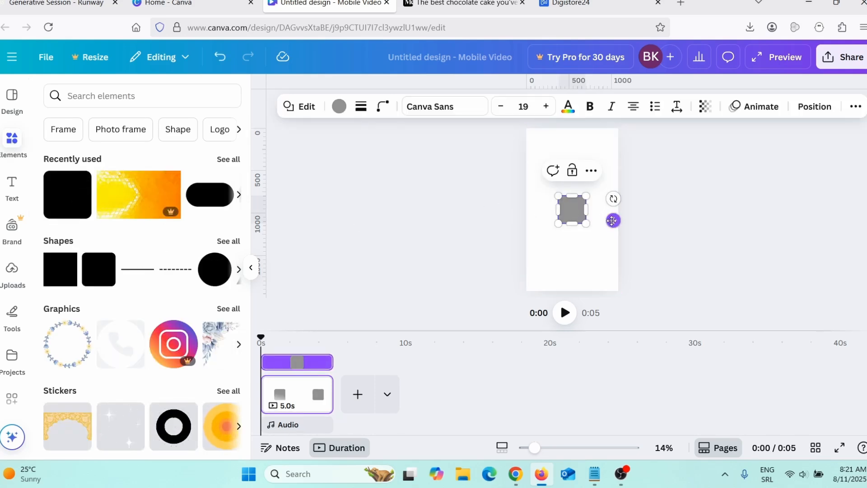
{"action": "left_click_drag", "start_coordinate": [614, 221], "coordinate": [601, 151]}
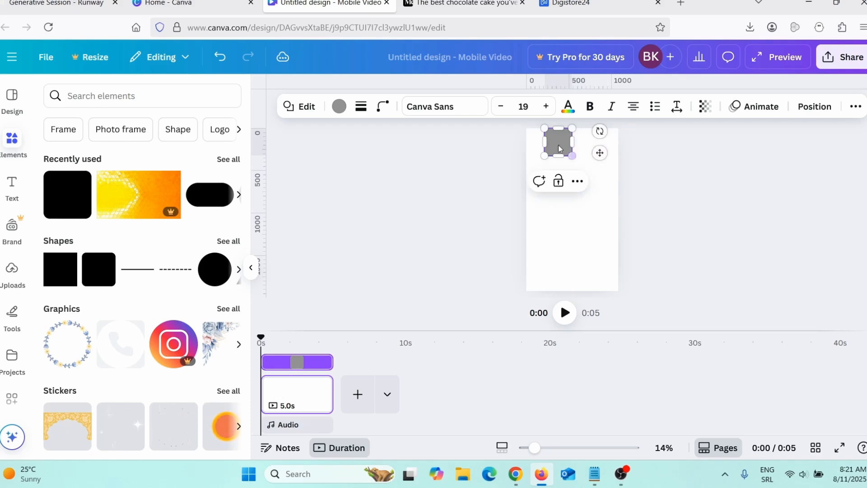
{"action": "left_click_drag", "start_coordinate": [544, 142], "coordinate": [619, 148]}
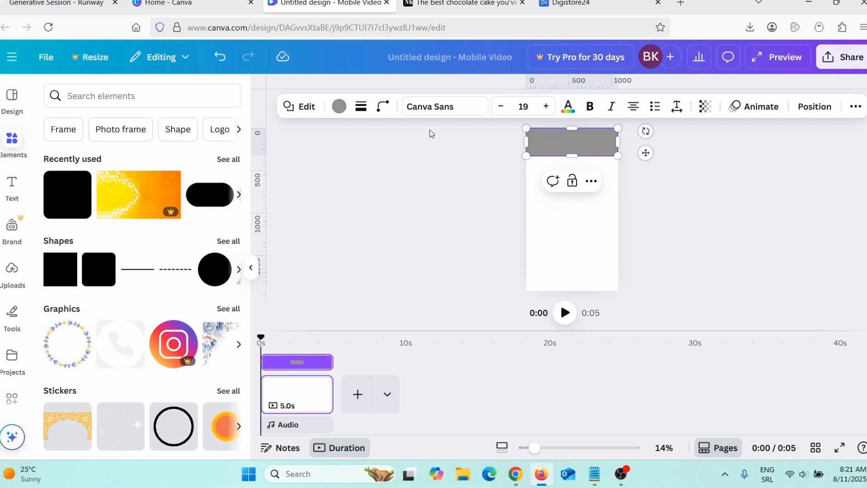
Fill the banner shape at the top of the page with violet from the default solid colors.
{"action": "left_click", "coordinate": [339, 106]}
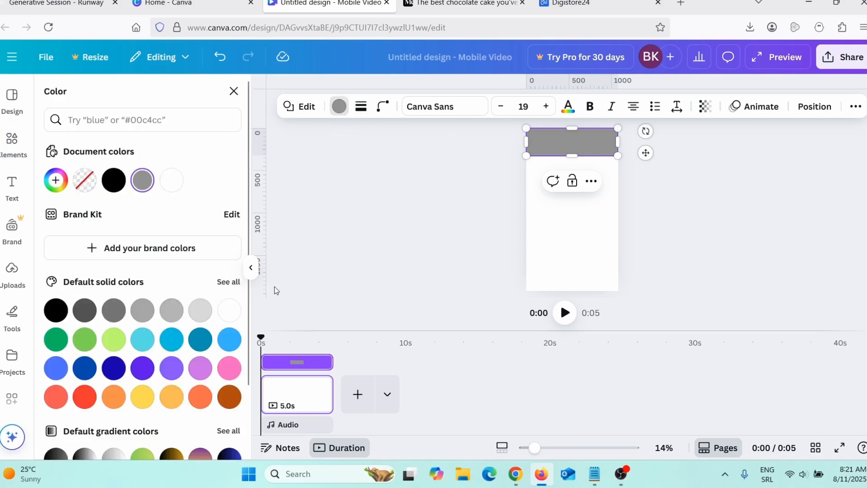
{"action": "left_click", "coordinate": [143, 369]}
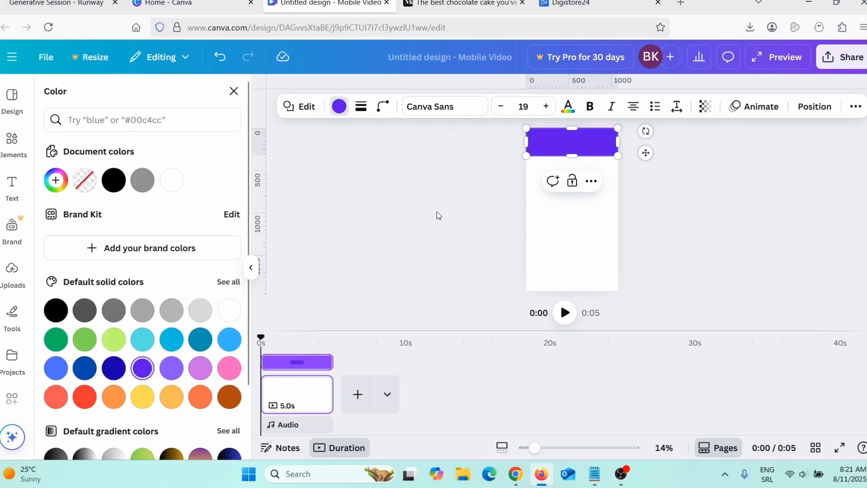
{"action": "left_click", "coordinate": [233, 91]}
Add a heading to the page reading "5 Best Chocolate Cakes", with each word capitalized.
{"action": "left_click", "coordinate": [12, 186]}
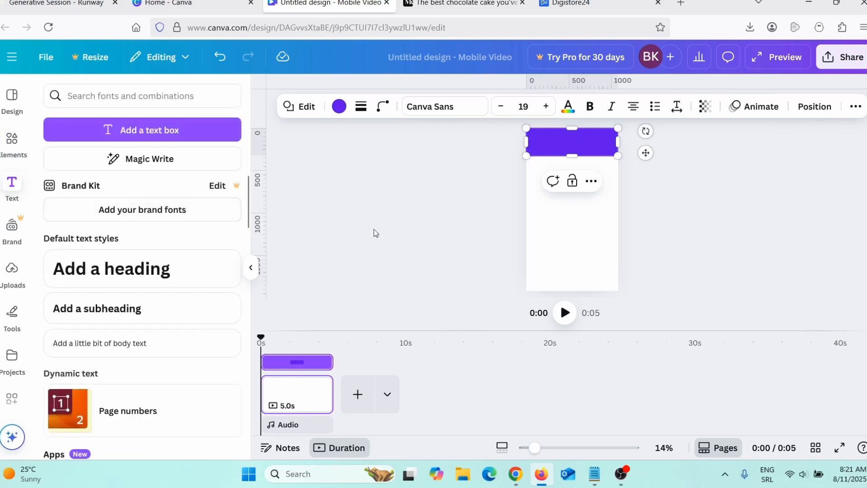
{"action": "left_click", "coordinate": [115, 271]}
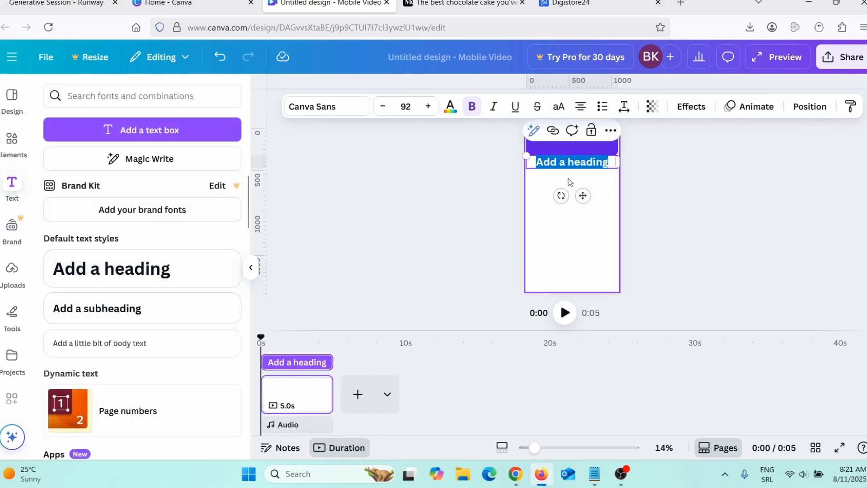
{"action": "type", "text": "5"}
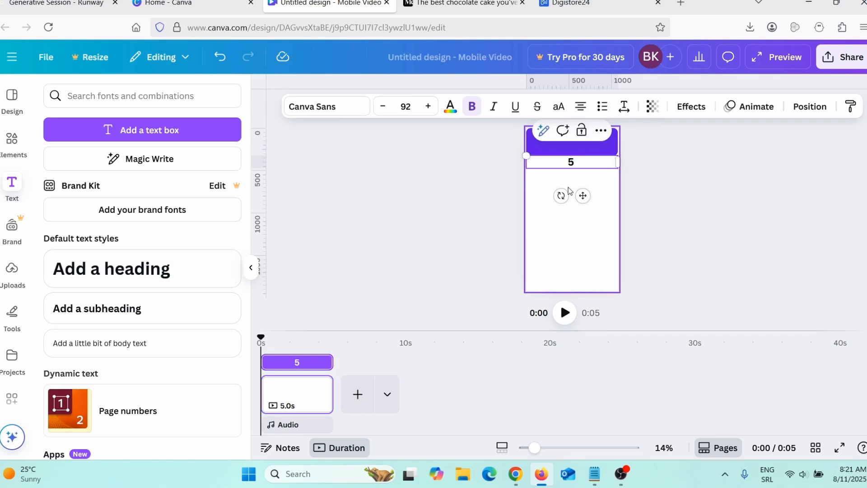
{"action": "type", "text": " best chocolate cakes"}
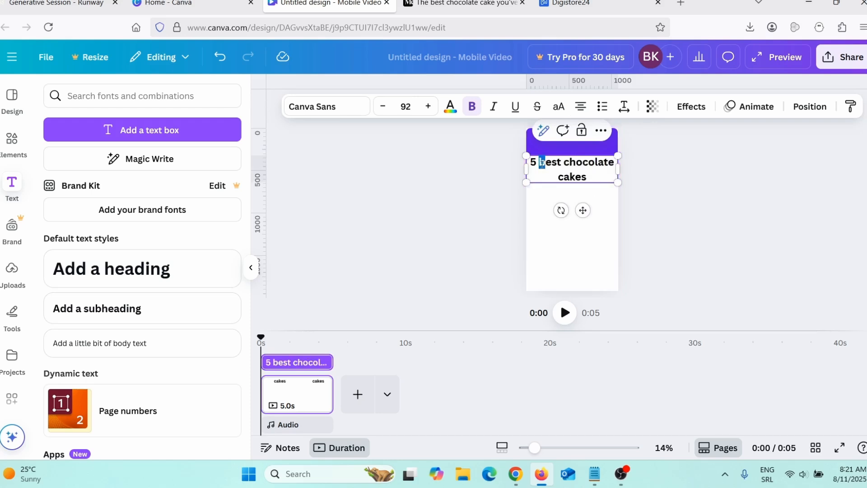
{"action": "left_click_drag", "start_coordinate": [542, 163], "coordinate": [541, 163]}
{"action": "type", "text": "B"}
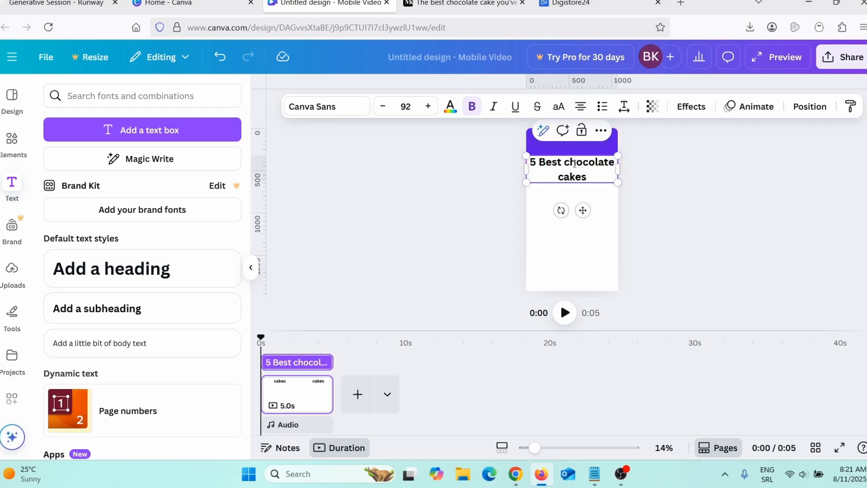
{"action": "left_click_drag", "start_coordinate": [570, 163], "coordinate": [563, 162]}
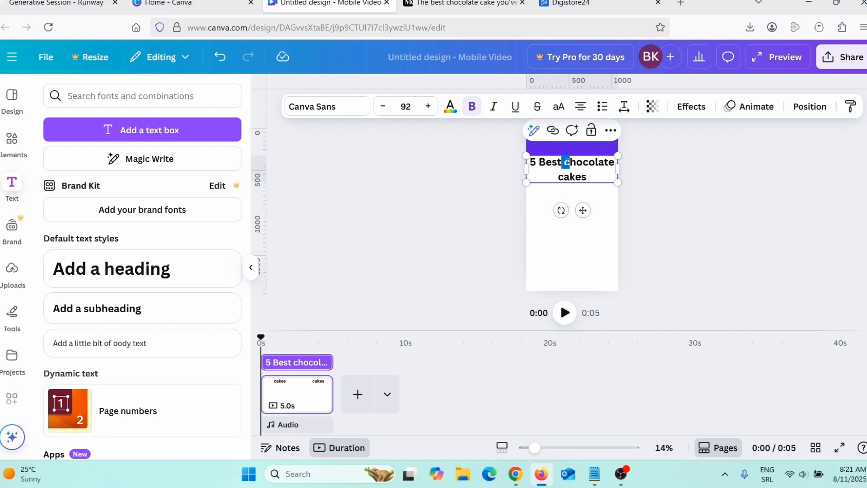
{"action": "type", "text": "C"}
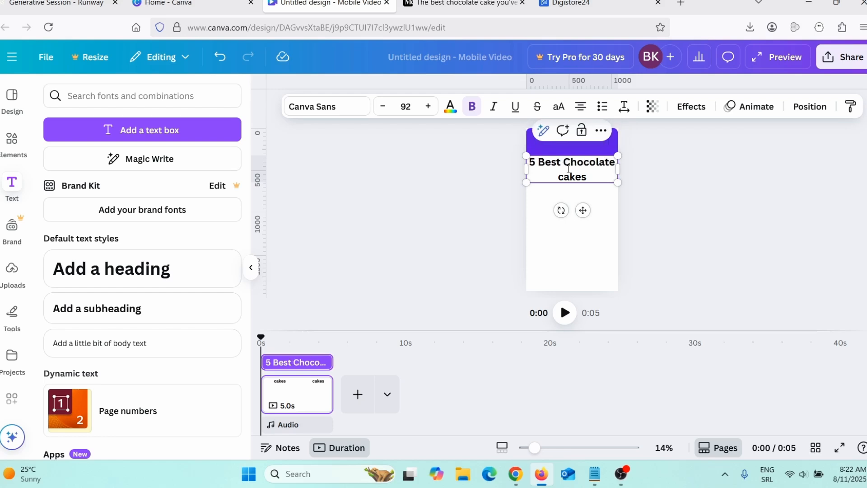
{"action": "left_click_drag", "start_coordinate": [564, 175], "coordinate": [560, 176]}
{"action": "type", "text": "C"}
Shrink the heading to font size 75.6 and position it centered on the violet banner.
{"action": "left_click_drag", "start_coordinate": [617, 181], "coordinate": [568, 142]}
{"action": "left_click", "coordinate": [634, 211]}
{"action": "left_click", "coordinate": [568, 167]}
{"action": "left_click", "coordinate": [592, 145]}
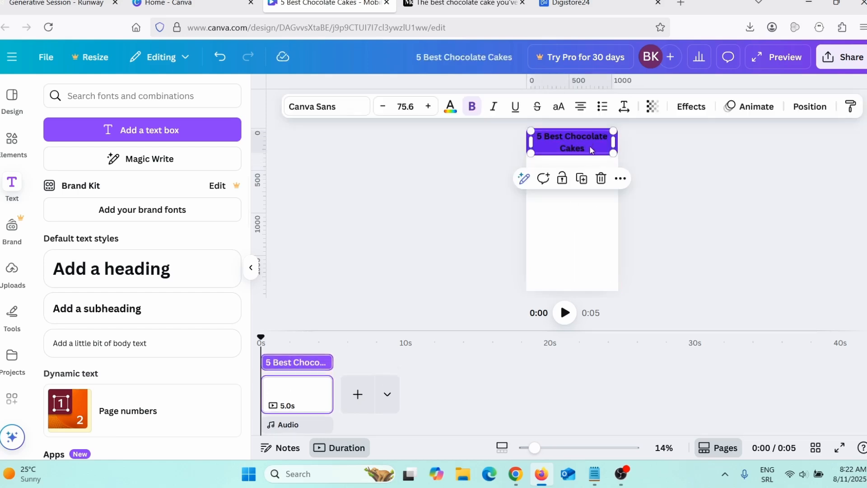
Change the color of the whole "5 Best Chocolate Cakes" heading to white.
{"action": "left_click", "coordinate": [591, 149]}
{"action": "left_click_drag", "start_coordinate": [586, 149], "coordinate": [539, 142]}
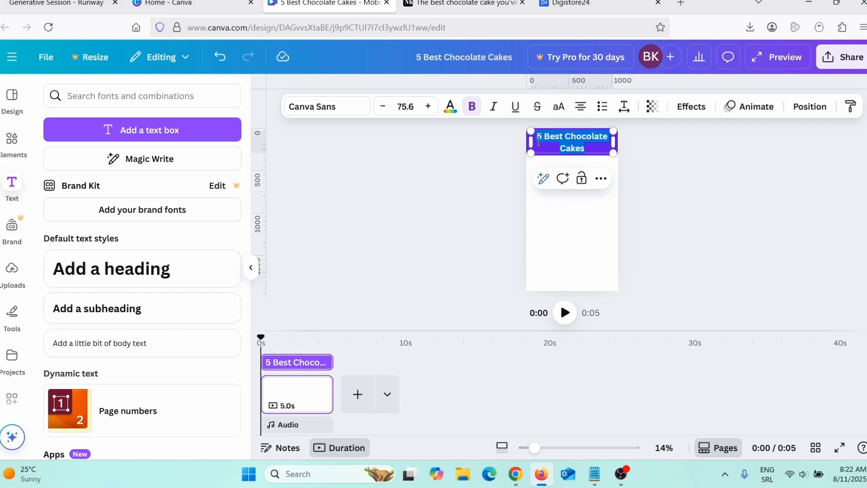
{"action": "left_click", "coordinate": [451, 107]}
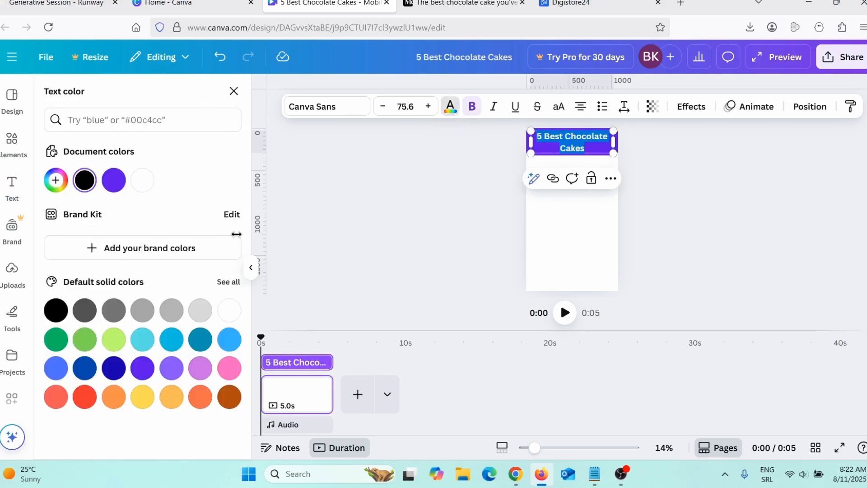
{"action": "left_click", "coordinate": [145, 186]}
{"action": "left_click", "coordinate": [405, 194]}
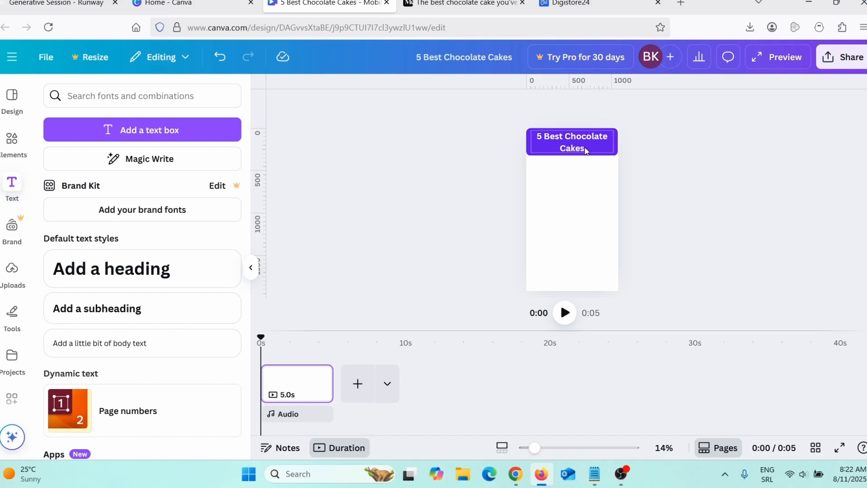
Place the uploaded 5.0-second Sachertorte video on the page and enlarge it to the full page width.
{"action": "left_click", "coordinate": [12, 272]}
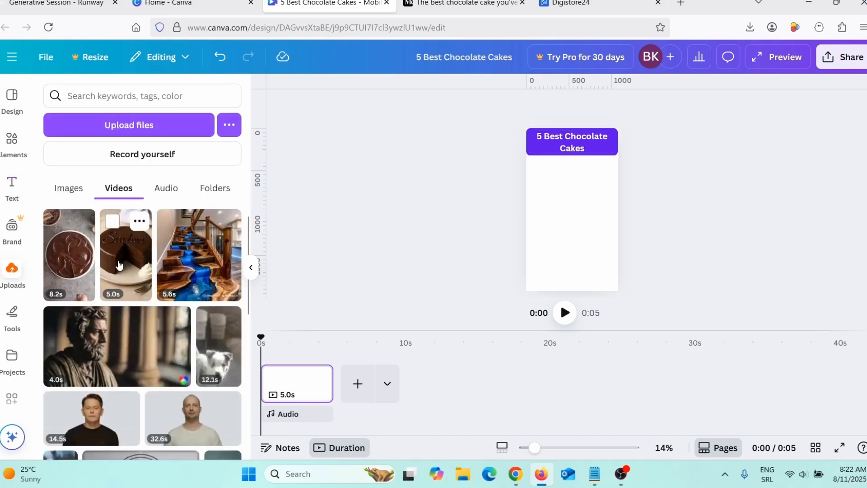
{"action": "left_click_drag", "start_coordinate": [120, 266], "coordinate": [587, 235]}
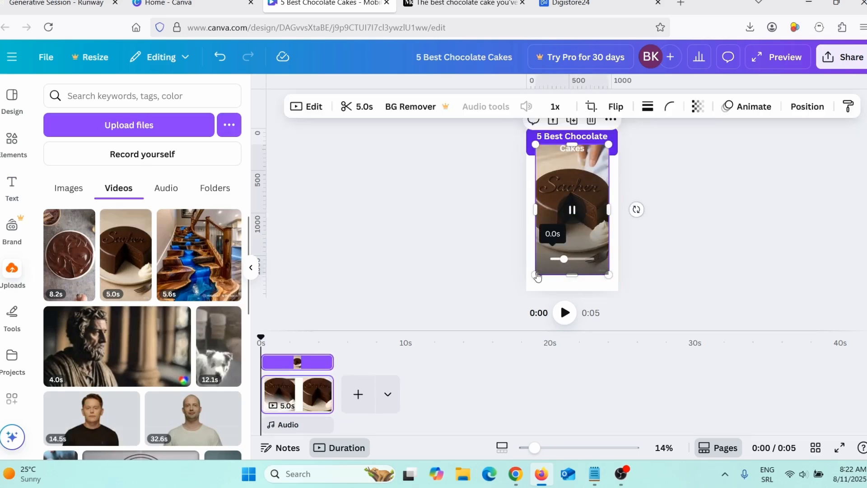
{"action": "left_click_drag", "start_coordinate": [536, 275], "coordinate": [527, 291]}
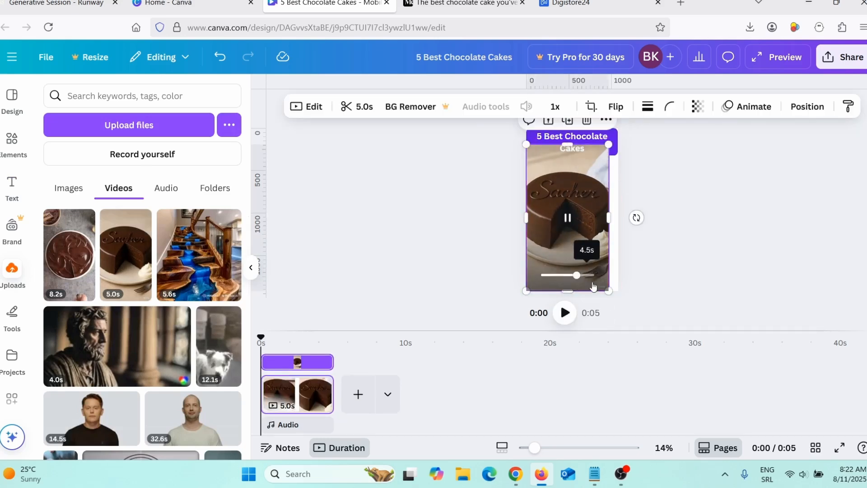
{"action": "left_click_drag", "start_coordinate": [609, 290], "coordinate": [631, 302]}
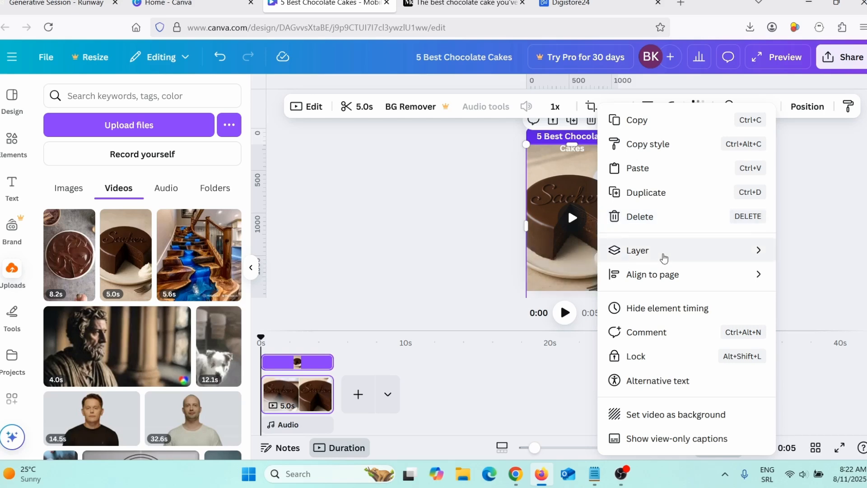
Send the Sachertorte video backward so it sits behind the violet banner and heading.
{"action": "mouse_move", "coordinate": [660, 255]}
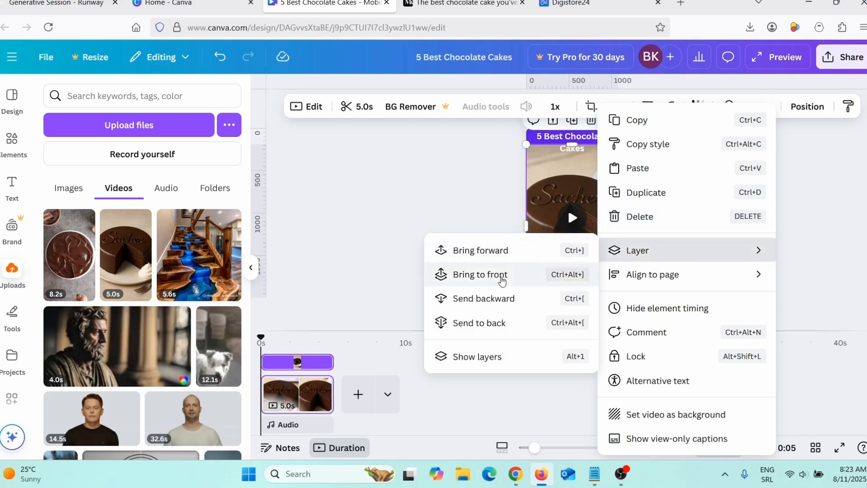
{"action": "left_click", "coordinate": [503, 299]}
{"action": "left_click", "coordinate": [445, 212]}
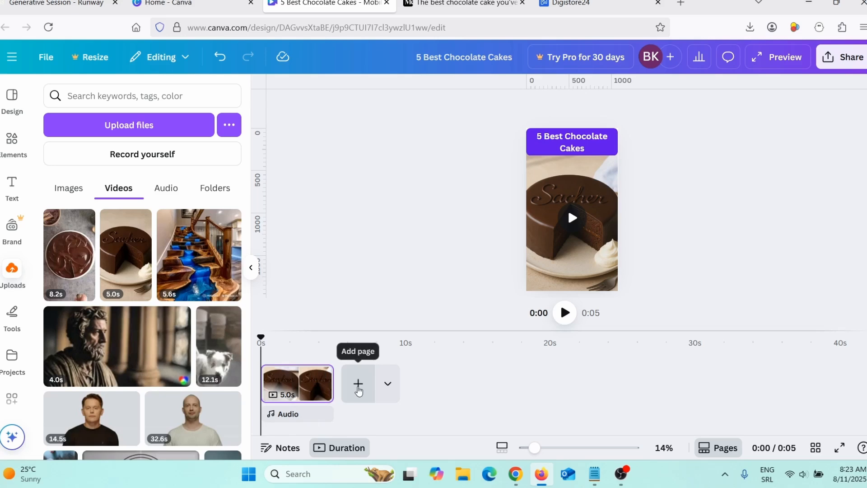
Add a second page, place the uploaded 8.2-second chocolate cake video on it and enlarge it to the full page width.
{"action": "left_click", "coordinate": [358, 386]}
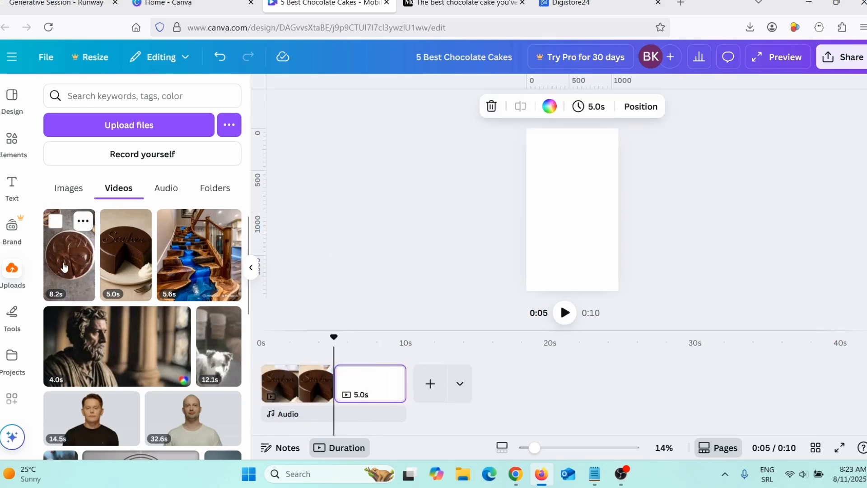
{"action": "left_click_drag", "start_coordinate": [53, 277], "coordinate": [560, 217]}
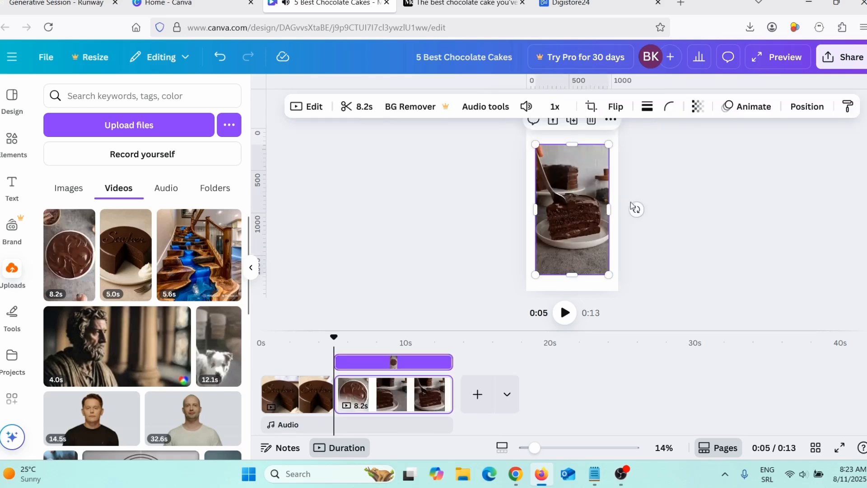
{"action": "left_click_drag", "start_coordinate": [536, 274], "coordinate": [527, 291]}
{"action": "left_click_drag", "start_coordinate": [609, 293], "coordinate": [629, 300]}
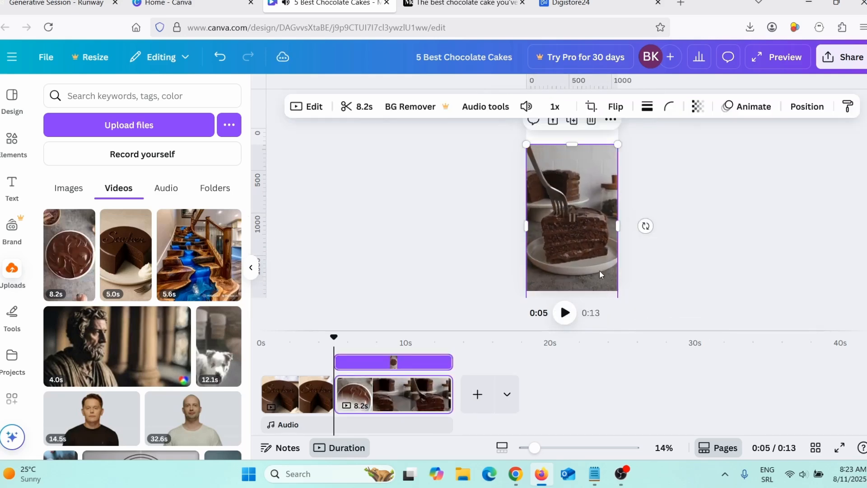
{"action": "right_click", "coordinate": [592, 231]}
{"action": "left_click", "coordinate": [368, 266]}
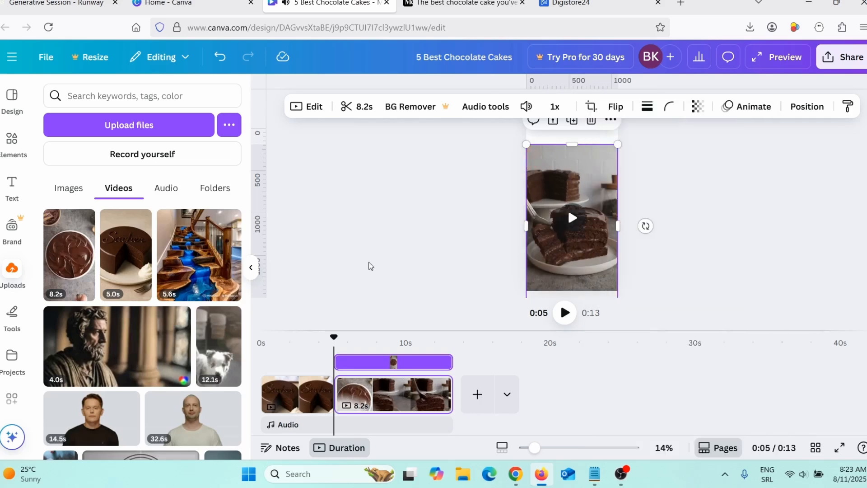
Add a square shape as a full-width banner along the second page's top edge and fill it with the document's violet.
{"action": "left_click", "coordinate": [12, 142]}
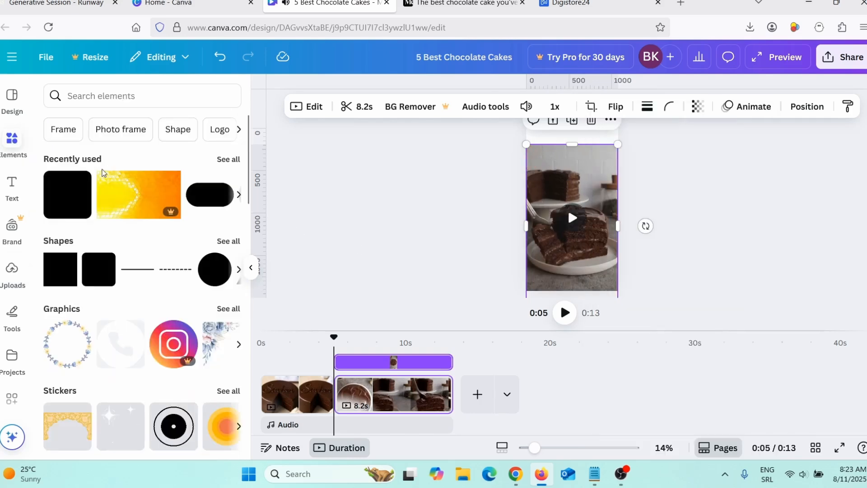
{"action": "left_click", "coordinate": [64, 213]}
{"action": "left_click_drag", "start_coordinate": [573, 215], "coordinate": [526, 142]}
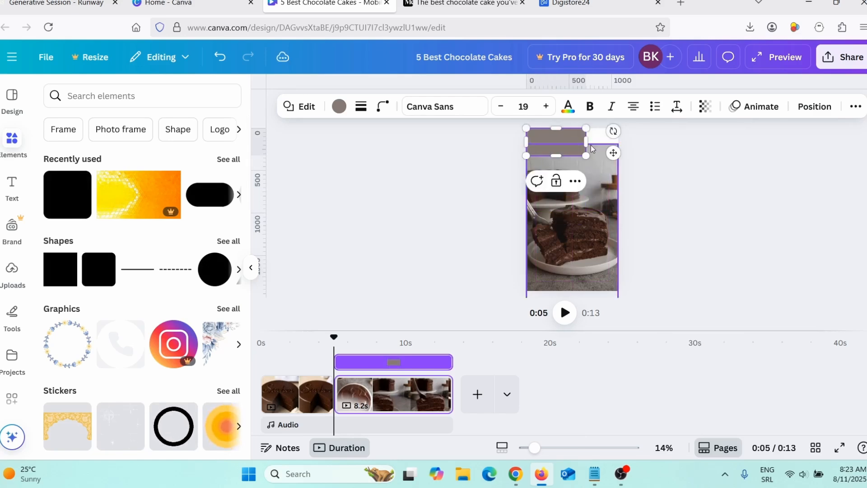
{"action": "mouse_move", "coordinate": [607, 143]}
{"action": "left_mouse_down"}
{"action": "mouse_move", "coordinate": [626, 144]}
{"action": "mouse_move", "coordinate": [618, 143]}
{"action": "left_mouse_up"}
{"action": "left_click", "coordinate": [340, 107]}
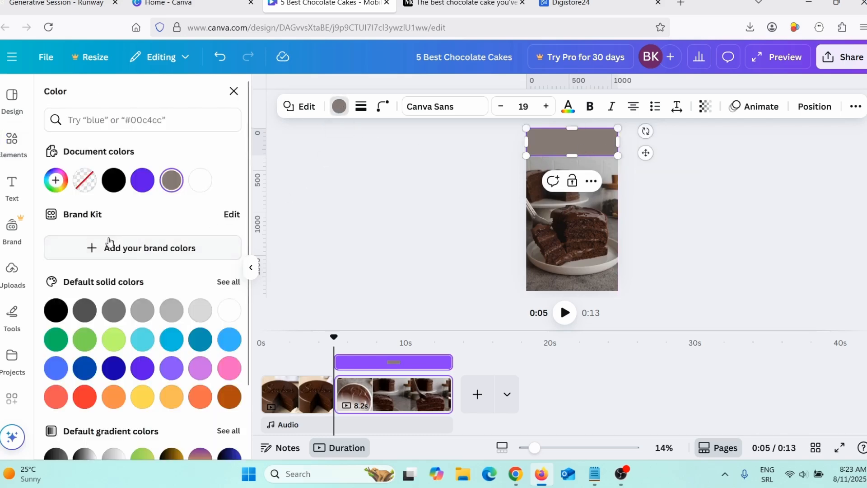
{"action": "left_click", "coordinate": [143, 180]}
{"action": "left_click", "coordinate": [12, 144]}
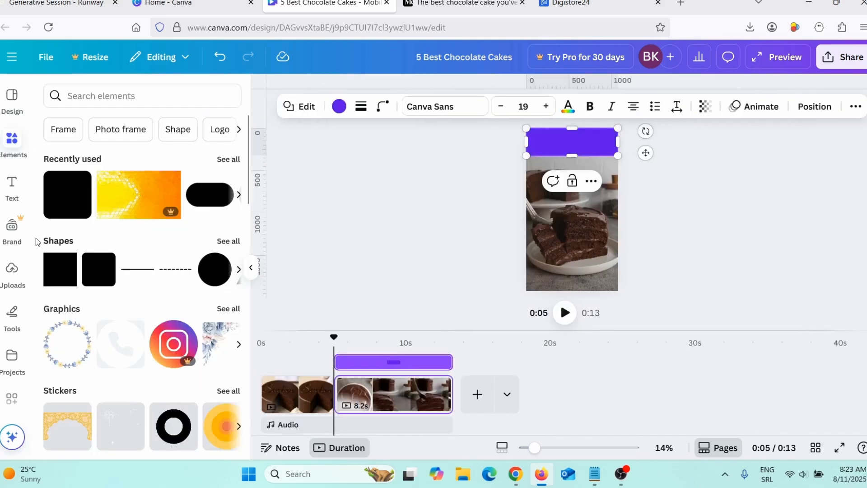
Copy the "5 Best Chocolate Cakes" heading text from the first page into a new heading on the second page.
{"action": "left_click", "coordinate": [303, 393]}
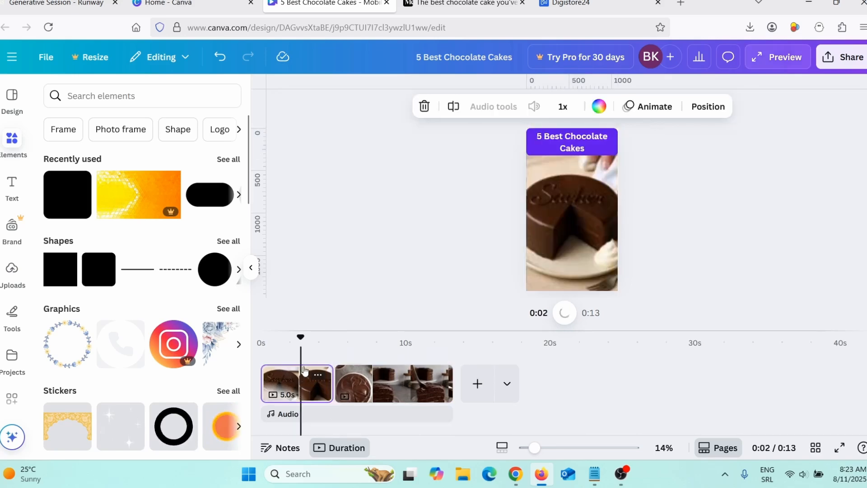
{"action": "left_click", "coordinate": [576, 145]}
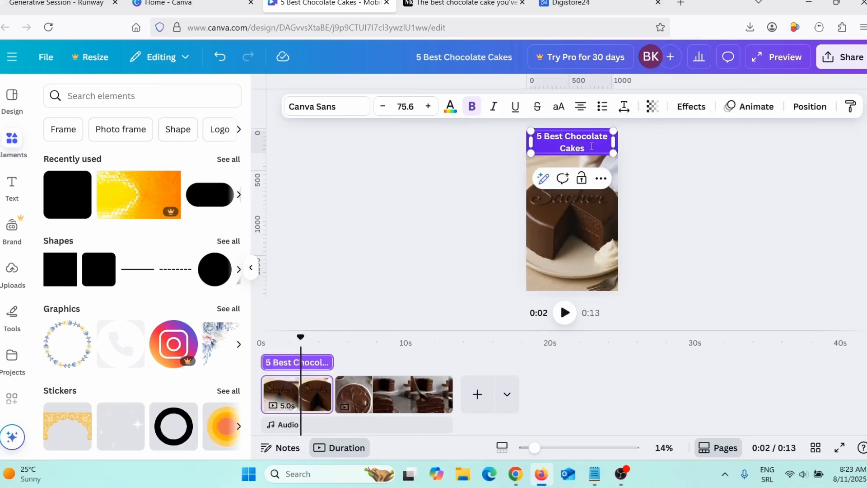
{"action": "left_click_drag", "start_coordinate": [551, 146], "coordinate": [538, 137]}
{"action": "key", "text": "ctrl+c"}
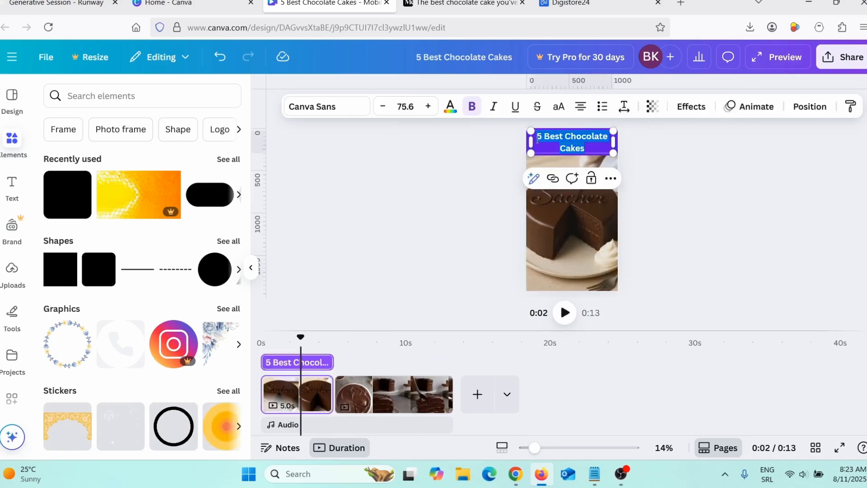
{"action": "left_click", "coordinate": [357, 391]}
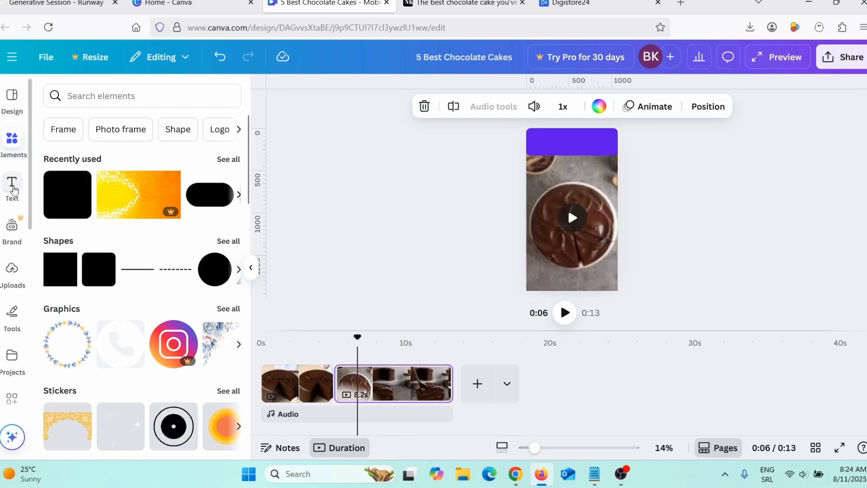
{"action": "left_click", "coordinate": [13, 190]}
{"action": "left_click", "coordinate": [128, 267]}
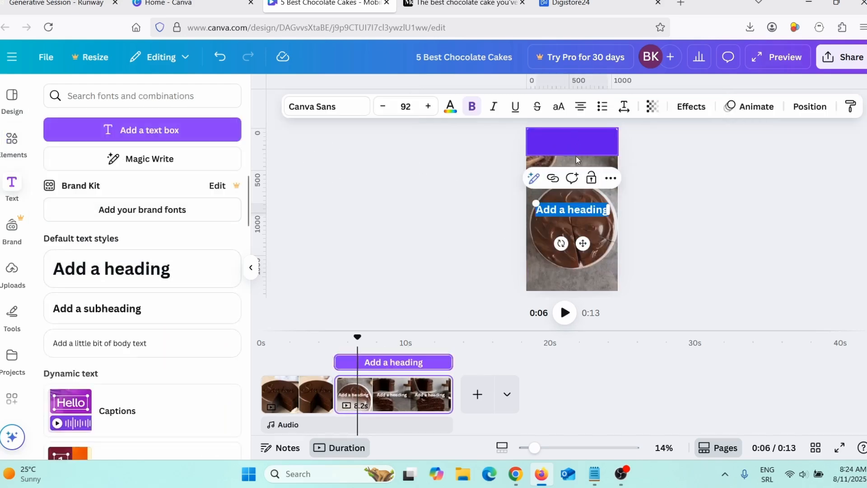
{"action": "key", "text": "ctrl+v"}
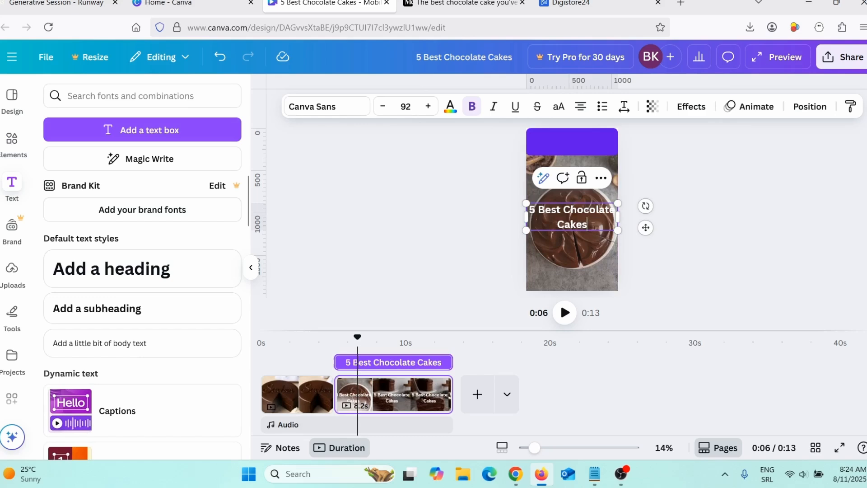
Move the second page's "5 Best Chocolate Cakes" heading up onto the violet banner.
{"action": "left_click", "coordinate": [681, 277]}
{"action": "left_click", "coordinate": [574, 226]}
{"action": "left_click", "coordinate": [543, 215]}
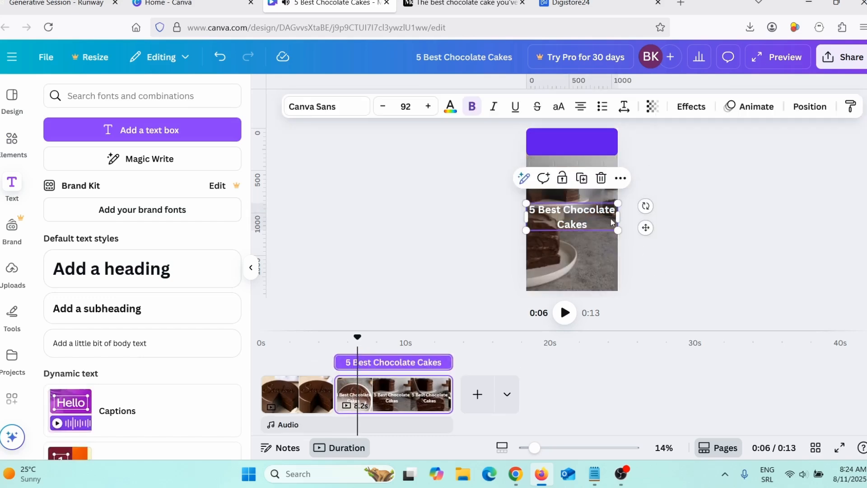
{"action": "left_click_drag", "start_coordinate": [646, 228], "coordinate": [643, 155]}
{"action": "left_click", "coordinate": [665, 258]}
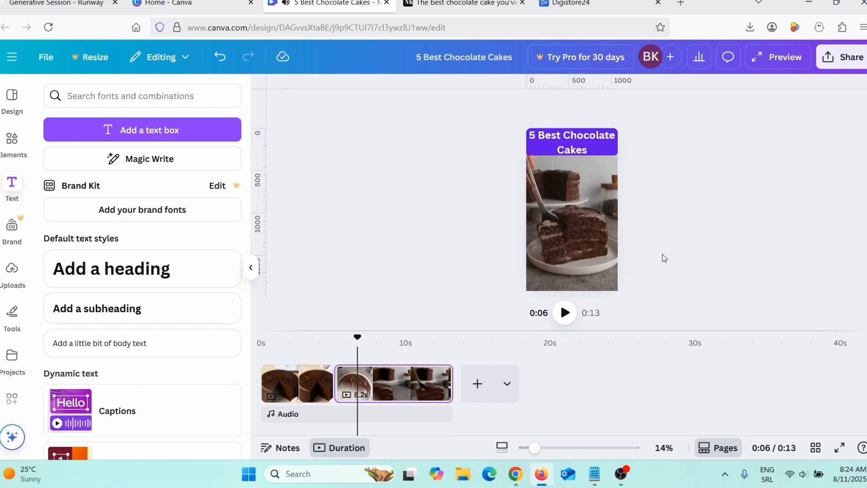
{"action": "mouse_move", "coordinate": [586, 264]}
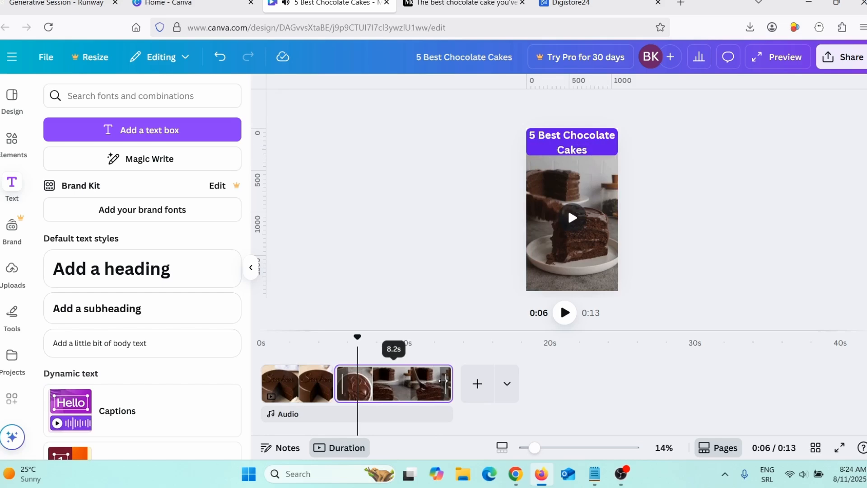
{"action": "mouse_move", "coordinate": [444, 384]}
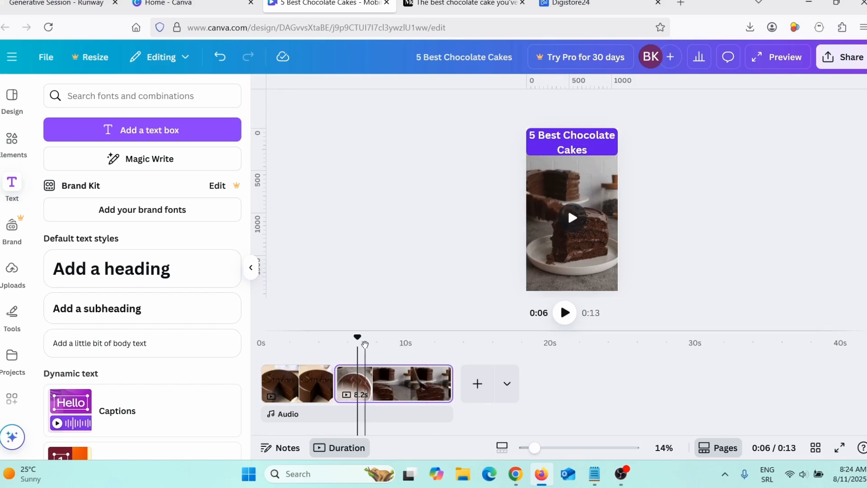
Apply a Dissolve transition between the Sachertorte page and the second cake page.
{"action": "left_click_drag", "start_coordinate": [358, 337], "coordinate": [261, 337]}
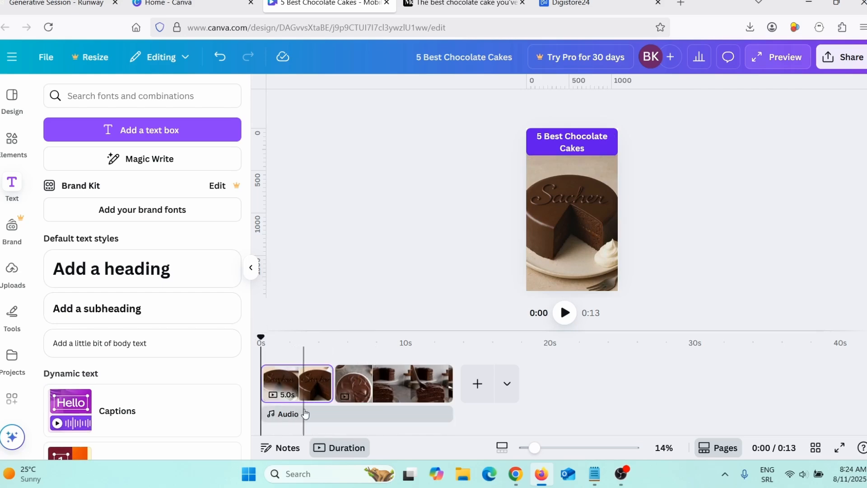
{"action": "left_click", "coordinate": [334, 394]}
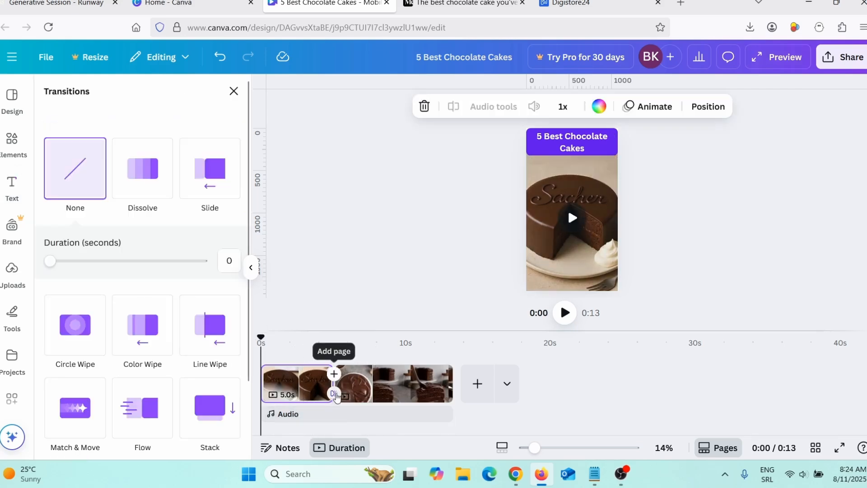
{"action": "left_click", "coordinate": [144, 173]}
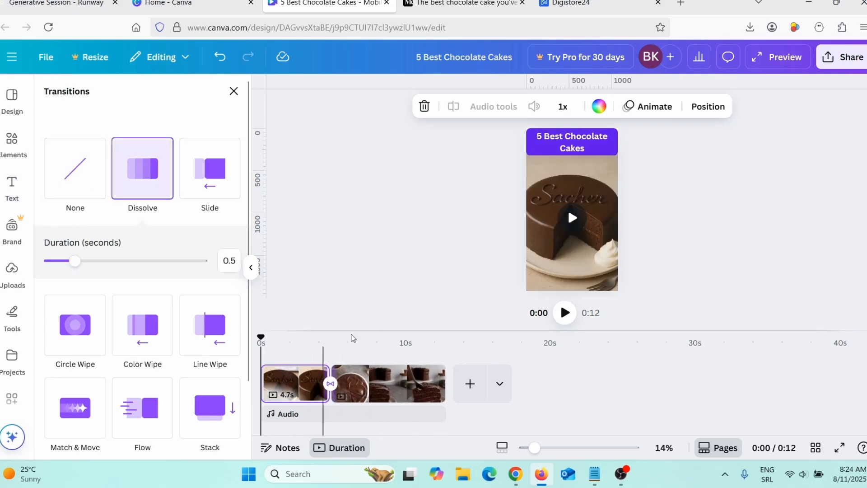
Play the video from the start to check the transition between the two pages.
{"action": "mouse_move", "coordinate": [581, 222]}
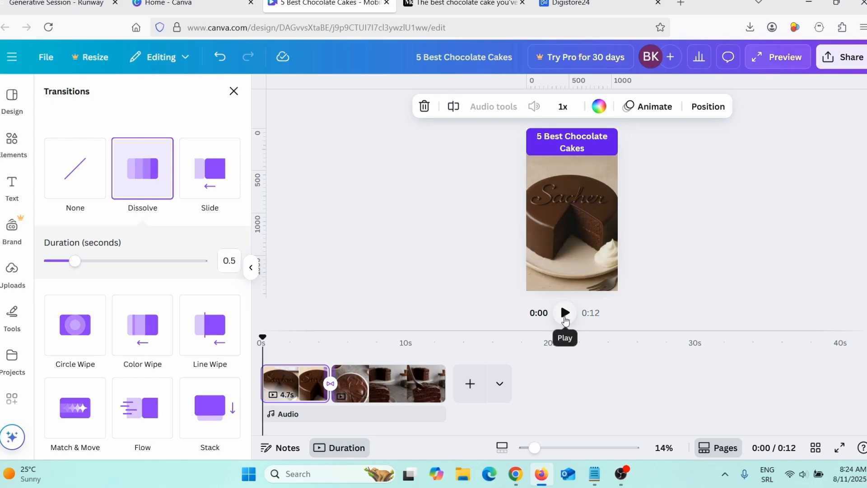
{"action": "left_click", "coordinate": [565, 313]}
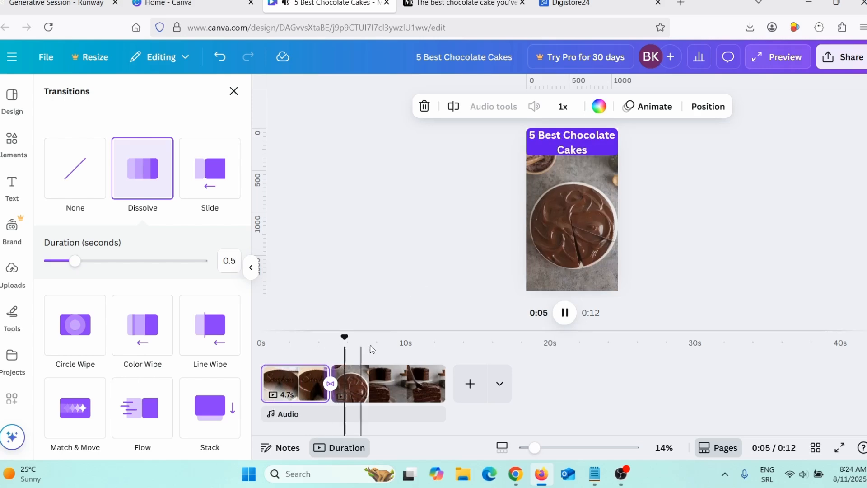
{"action": "left_click", "coordinate": [564, 313]}
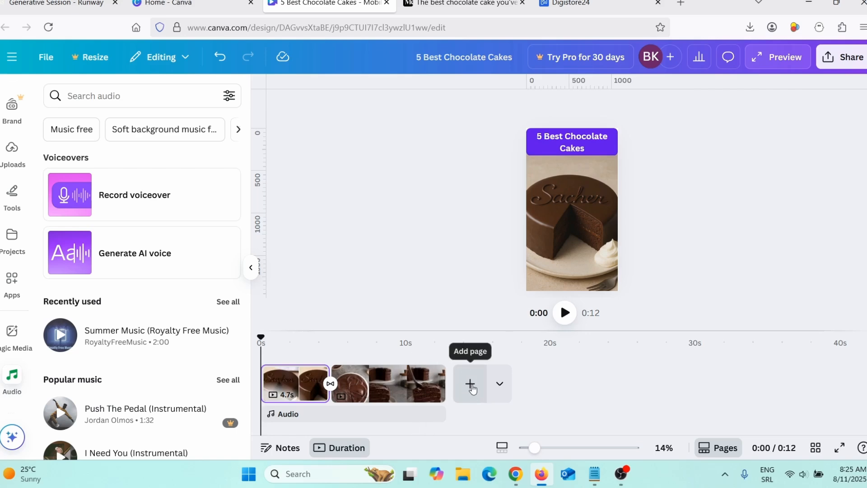
Switch to ChatGPT, highlight its list of five best chocolate cakes for review, and return to the Canva design.
{"action": "left_click", "coordinate": [515, 474]}
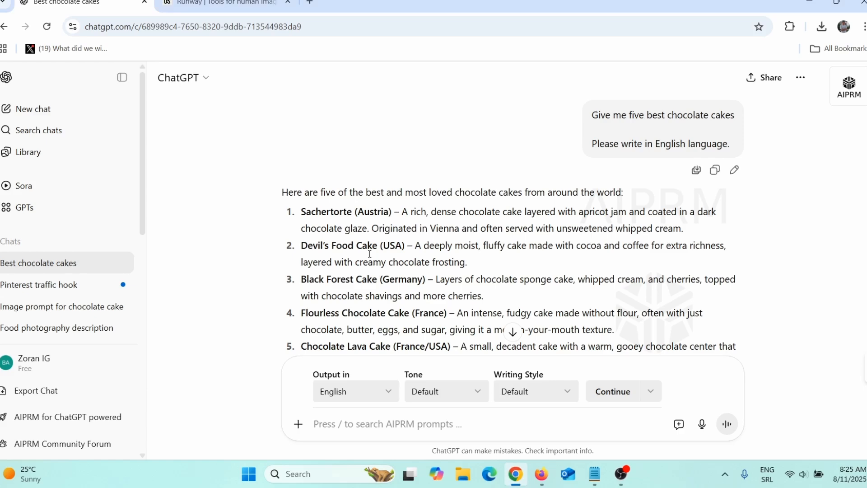
{"action": "left_click_drag", "start_coordinate": [310, 218], "coordinate": [463, 346]}
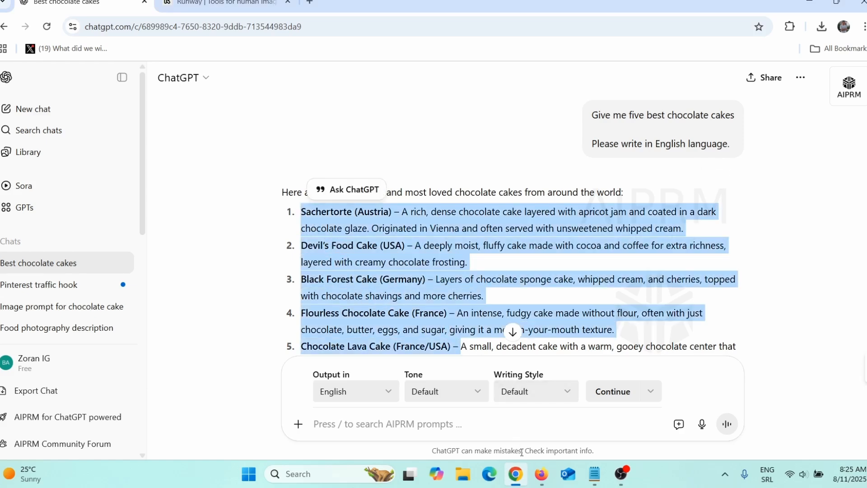
{"action": "left_click", "coordinate": [542, 472]}
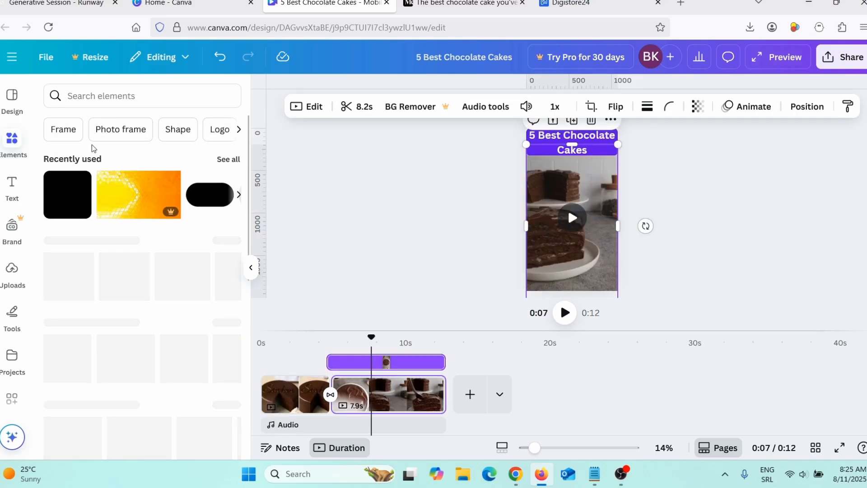
Add a violet square to the second page and shape it into a thin full-width banner along the page's bottom edge.
{"action": "left_click", "coordinate": [55, 202]}
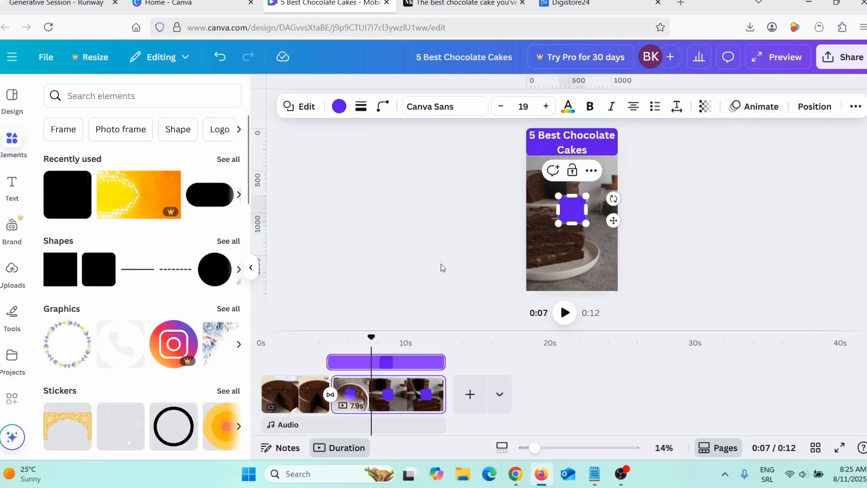
{"action": "left_click_drag", "start_coordinate": [573, 218], "coordinate": [527, 280]}
{"action": "left_click_drag", "start_coordinate": [586, 277], "coordinate": [619, 281]}
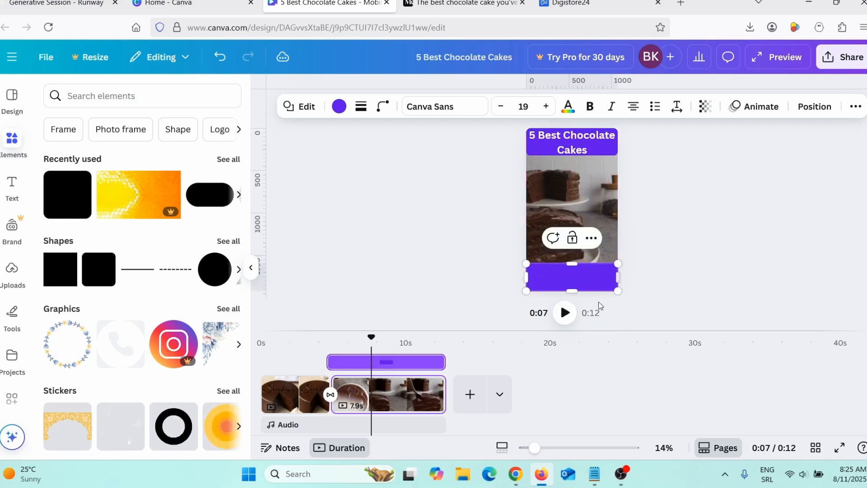
{"action": "left_click_drag", "start_coordinate": [572, 263], "coordinate": [571, 277]}
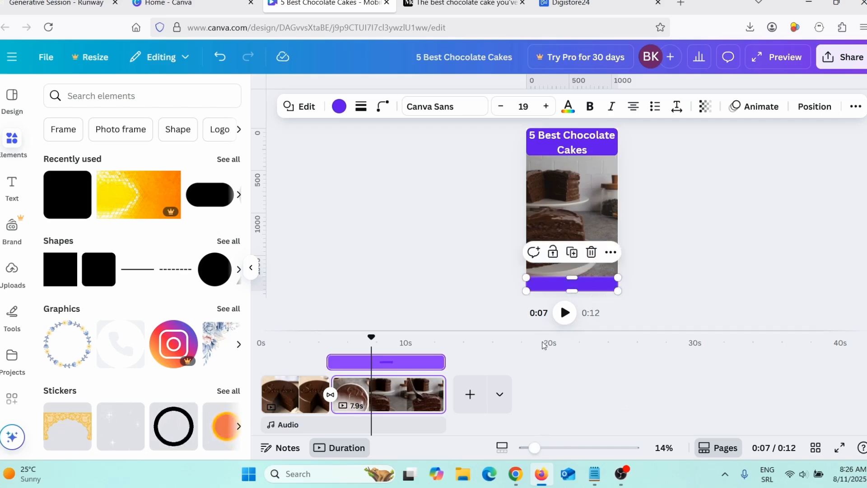
Add the heading 'For recipes, click on "Visit site"', scale it to font size 54.6 and place it on the bottom banner.
{"action": "left_click", "coordinate": [11, 185]}
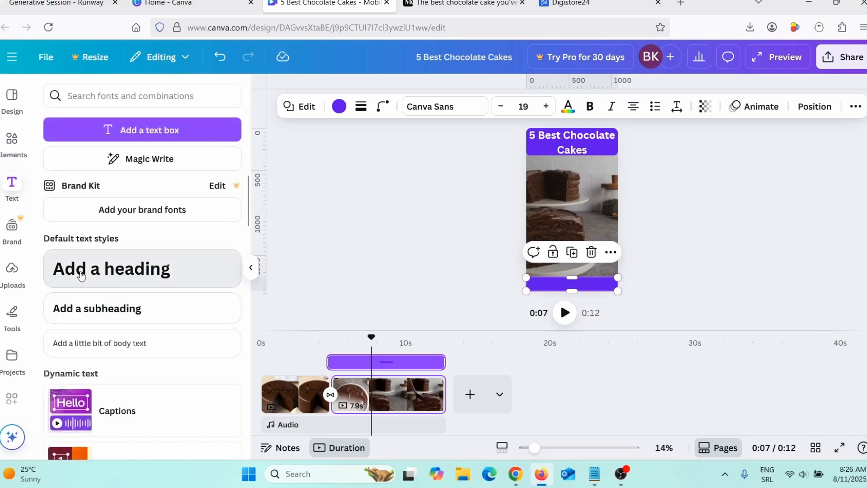
{"action": "left_click", "coordinate": [100, 270]}
{"action": "type", "text": "For recipes, click on \"Visit site\""}
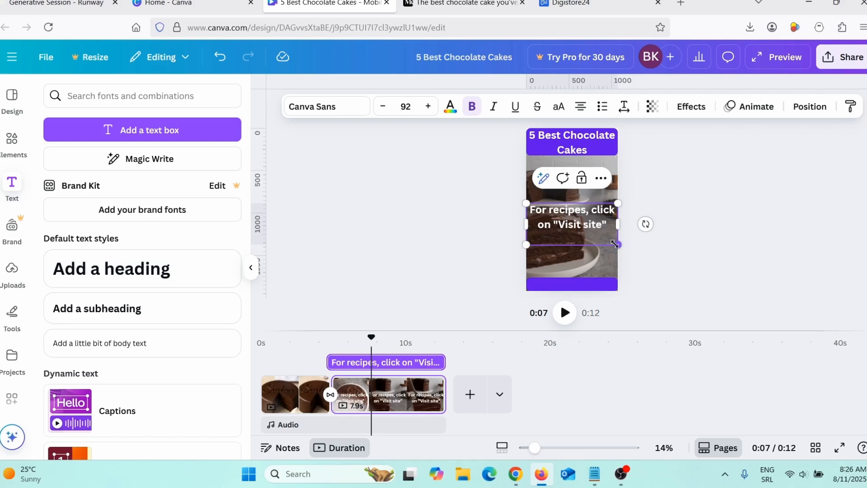
{"action": "left_click_drag", "start_coordinate": [615, 245], "coordinate": [600, 216]}
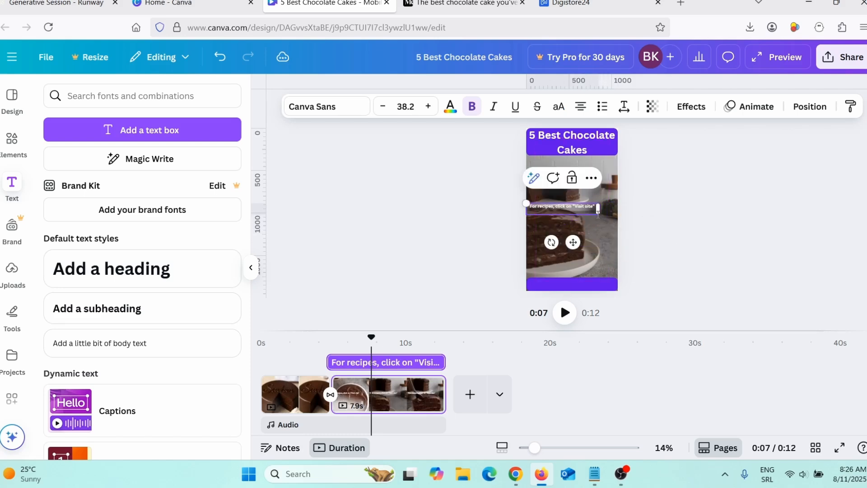
{"action": "left_click_drag", "start_coordinate": [526, 203], "coordinate": [497, 174]}
{"action": "left_click", "coordinate": [473, 267]}
{"action": "left_click_drag", "start_coordinate": [542, 207], "coordinate": [569, 287]}
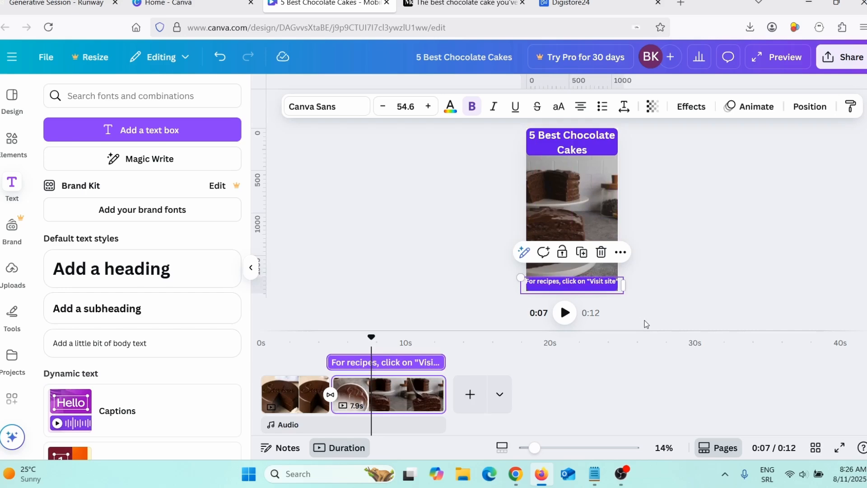
Try shrinking the 'For recipes, click on "Visit site"' text to font size 51.7 on the bottom banner.
{"action": "scroll", "coordinate": [647, 324], "scroll_direction": "up", "scroll_amount": 2}
{"action": "scroll", "coordinate": [656, 322], "scroll_direction": "down", "scroll_amount": 5}
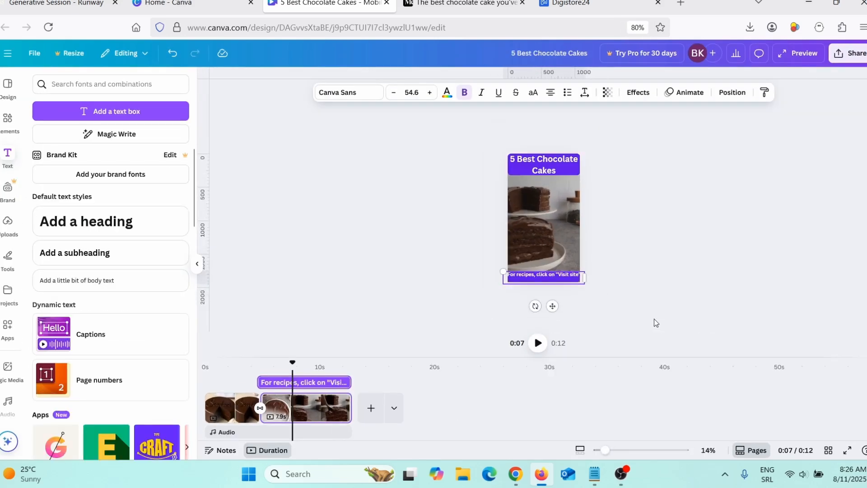
{"action": "left_click_drag", "start_coordinate": [606, 451], "coordinate": [622, 451]}
{"action": "scroll", "coordinate": [650, 299], "scroll_direction": "down", "scroll_amount": 2}
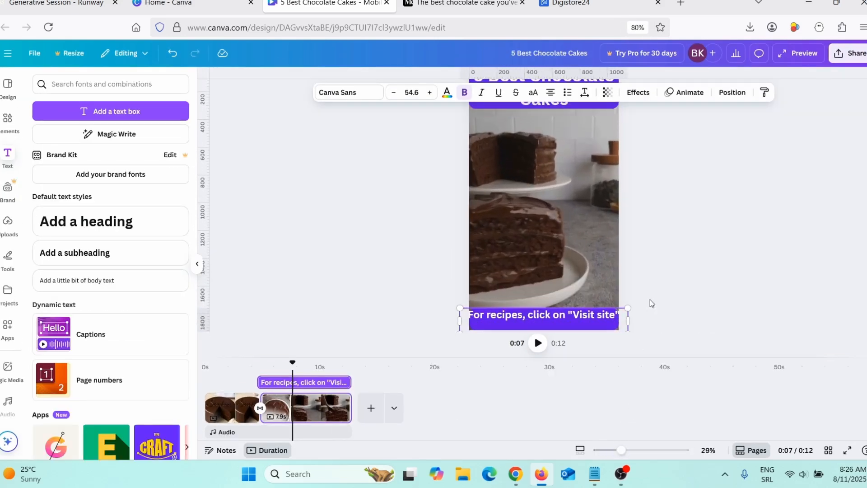
{"action": "left_click", "coordinate": [580, 312]}
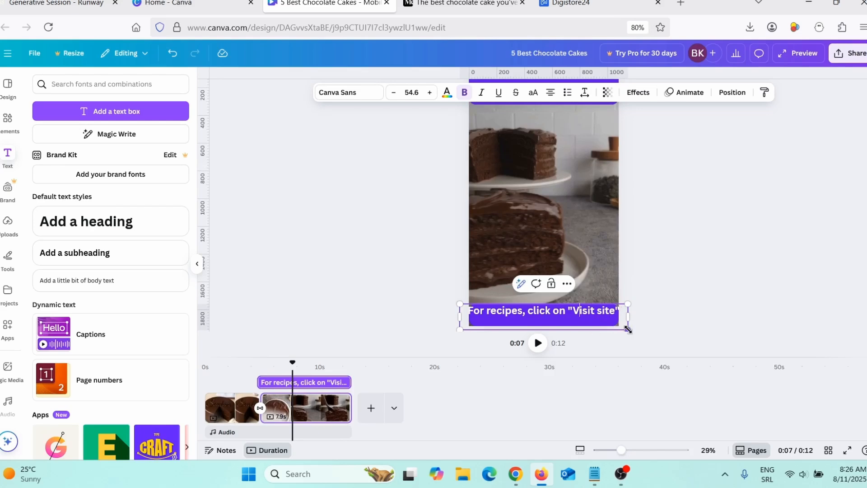
{"action": "left_click_drag", "start_coordinate": [628, 329], "coordinate": [618, 328]}
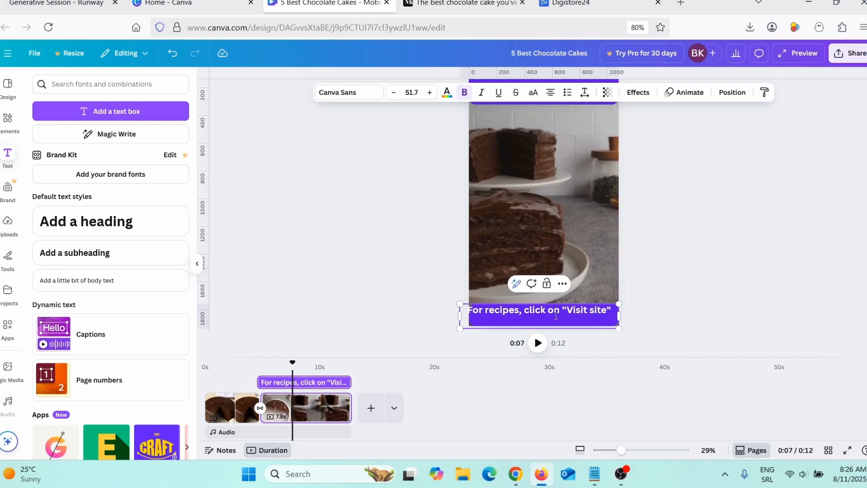
{"action": "left_click", "coordinate": [642, 311]}
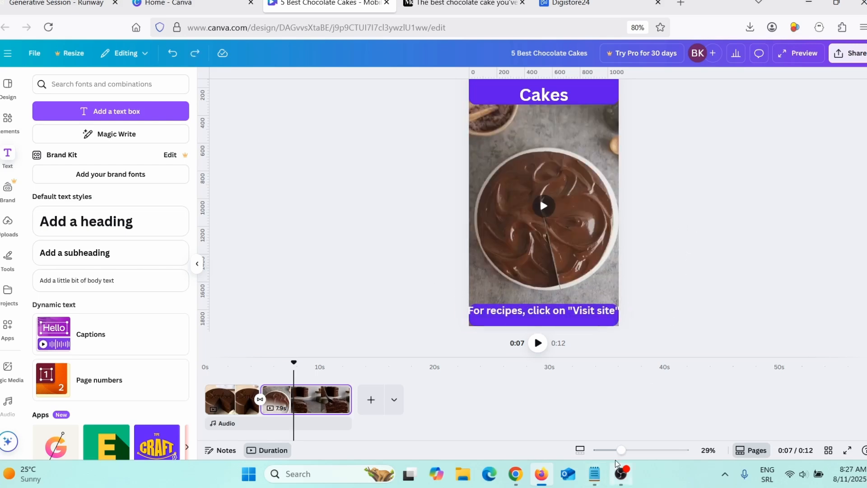
{"action": "left_click_drag", "start_coordinate": [621, 453], "coordinate": [617, 453]}
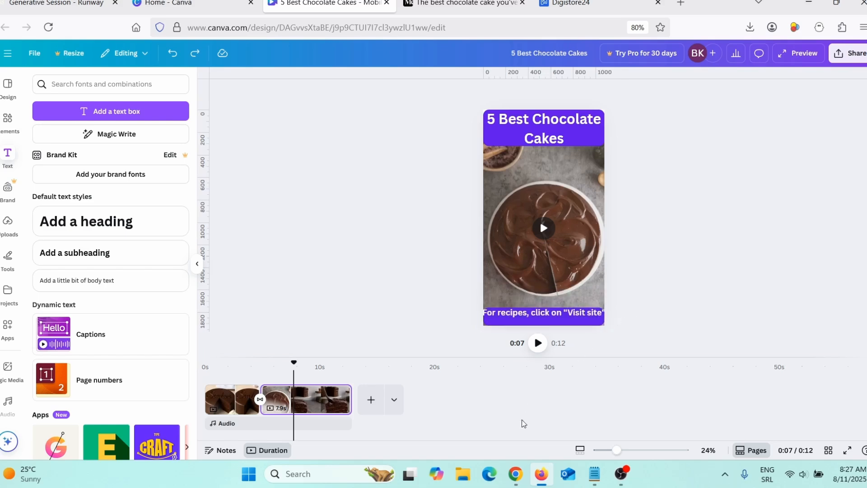
Switch to Chrome, open Pinterest in a new tab and search its pins for "chocolate cake".
{"action": "left_click", "coordinate": [514, 480]}
{"action": "left_click", "coordinate": [301, 3]}
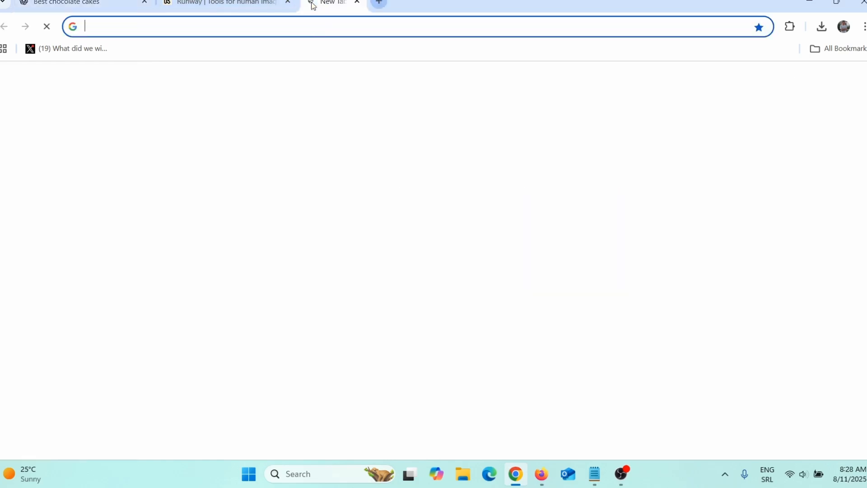
{"action": "left_click", "coordinate": [466, 289]}
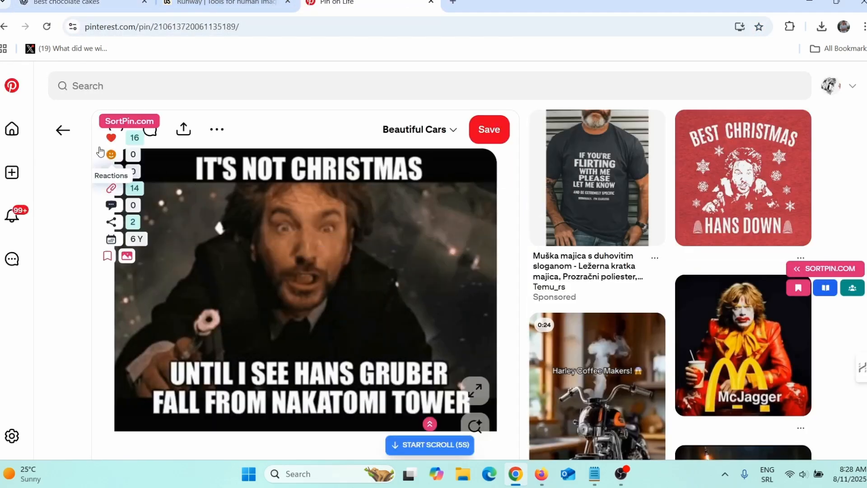
{"action": "left_click", "coordinate": [98, 86]}
{"action": "left_click", "coordinate": [93, 153]}
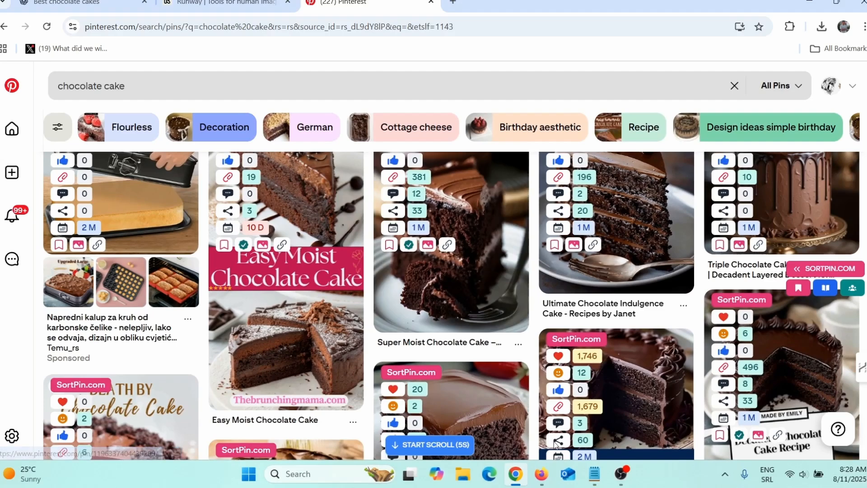
Return to the Canva design and play the video from the beginning through the second page's banner text.
{"action": "left_click", "coordinate": [541, 474]}
{"action": "left_click", "coordinate": [546, 243]}
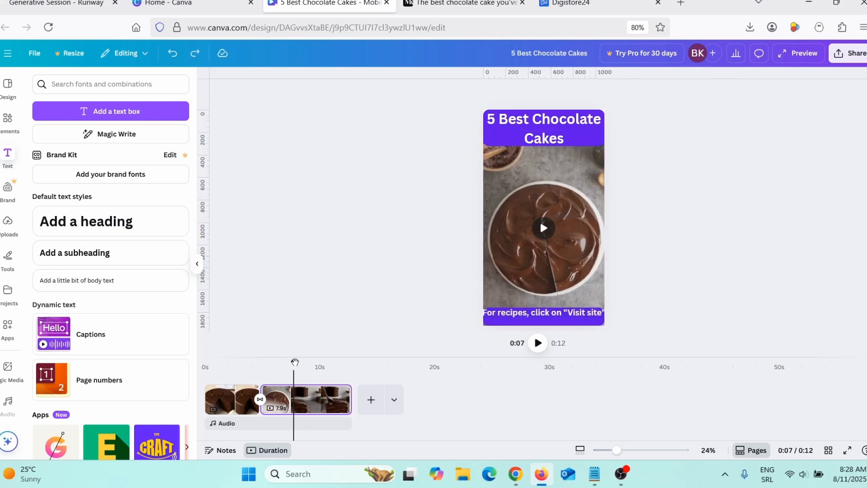
{"action": "left_click_drag", "start_coordinate": [295, 362], "coordinate": [207, 358]}
{"action": "left_click", "coordinate": [538, 349]}
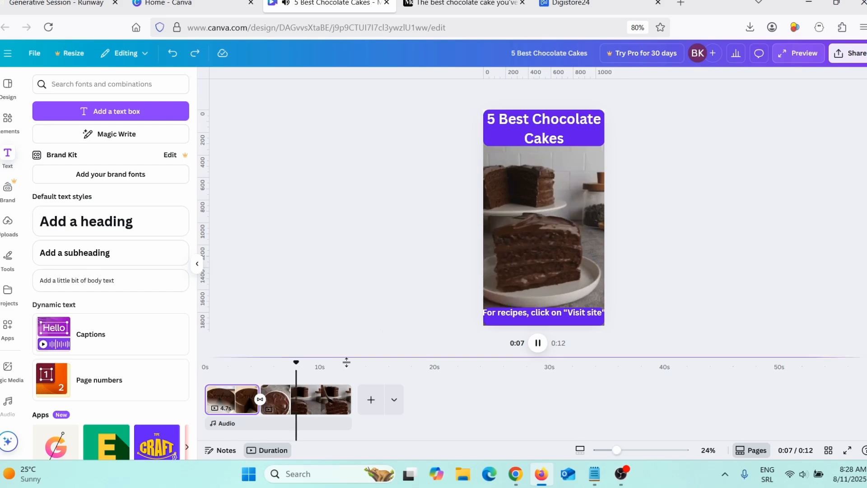
{"action": "key", "text": "space"}
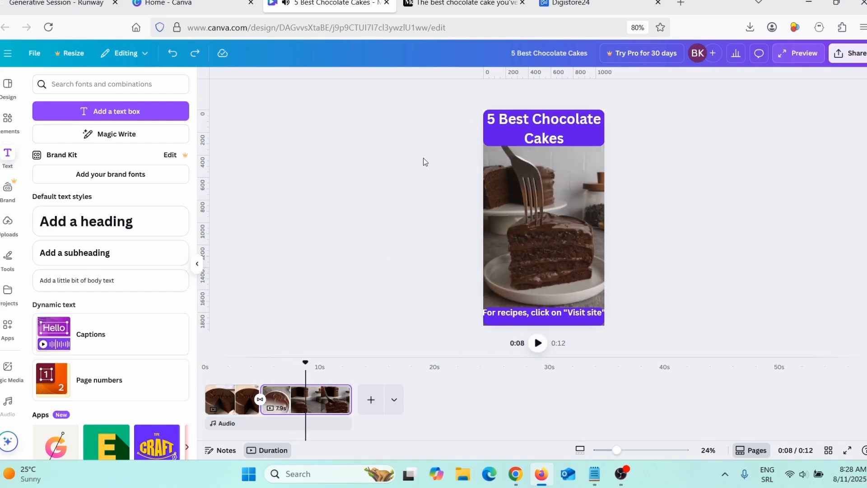
Open the Medium article on the best chocolate cake and examine its content down to the recipe.
{"action": "left_click", "coordinate": [442, 6]}
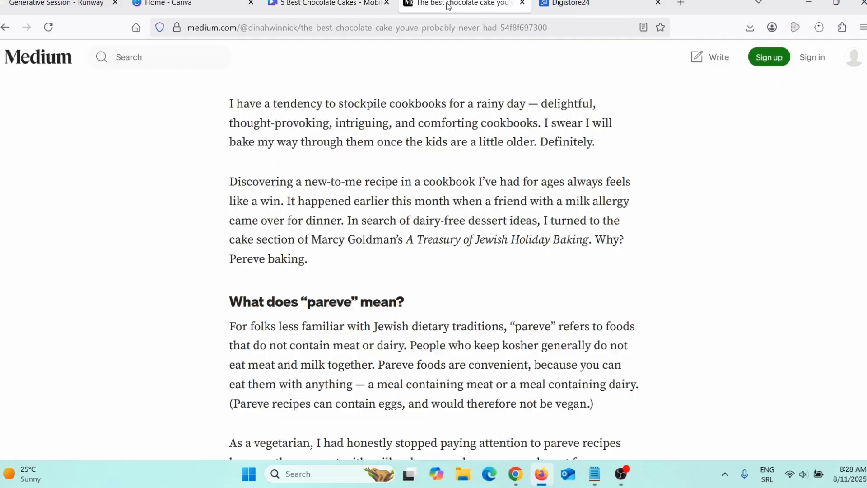
{"action": "scroll", "coordinate": [412, 225], "scroll_direction": "up", "scroll_amount": 10}
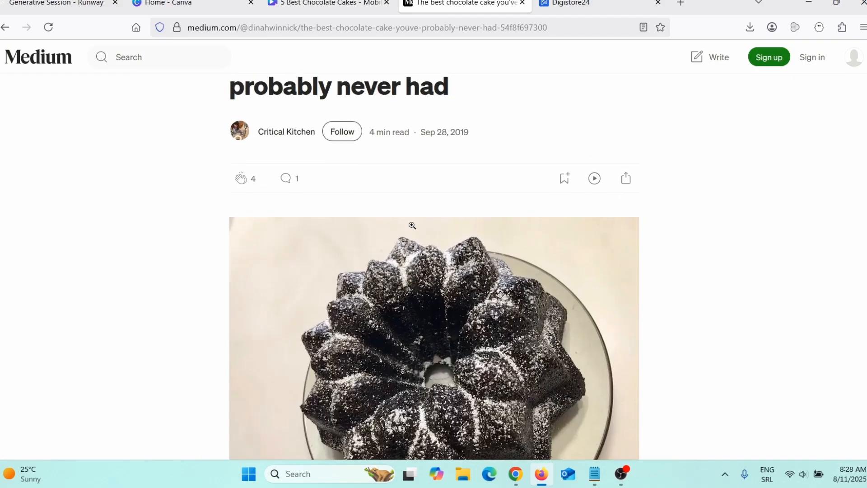
{"action": "scroll", "coordinate": [412, 225], "scroll_direction": "down", "scroll_amount": 9}
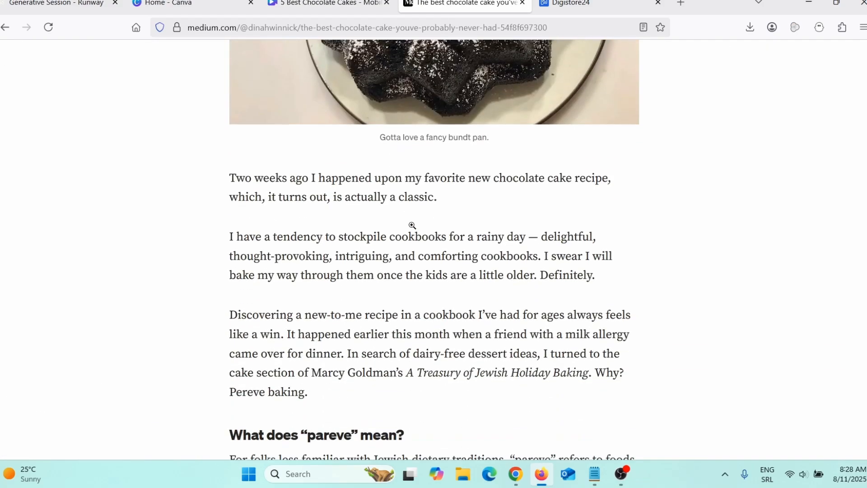
{"action": "scroll", "coordinate": [412, 226], "scroll_direction": "down", "scroll_amount": 10}
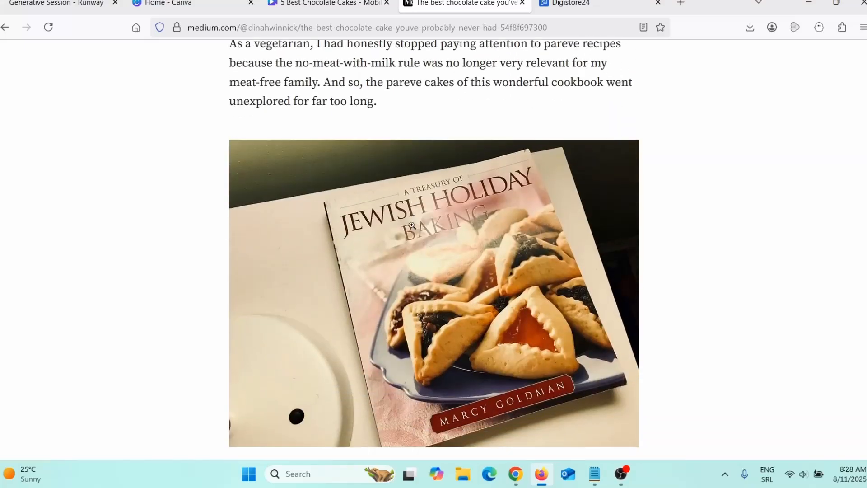
{"action": "scroll", "coordinate": [412, 225], "scroll_direction": "down", "scroll_amount": 12}
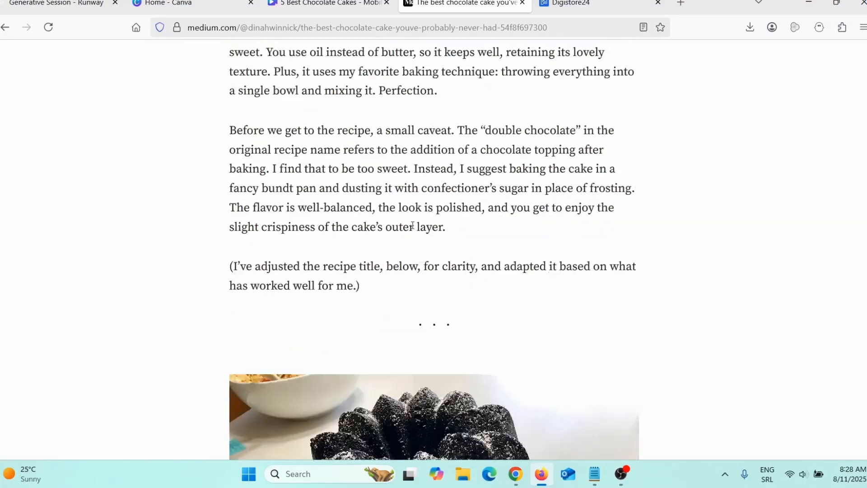
{"action": "scroll", "coordinate": [412, 225], "scroll_direction": "down", "scroll_amount": 20}
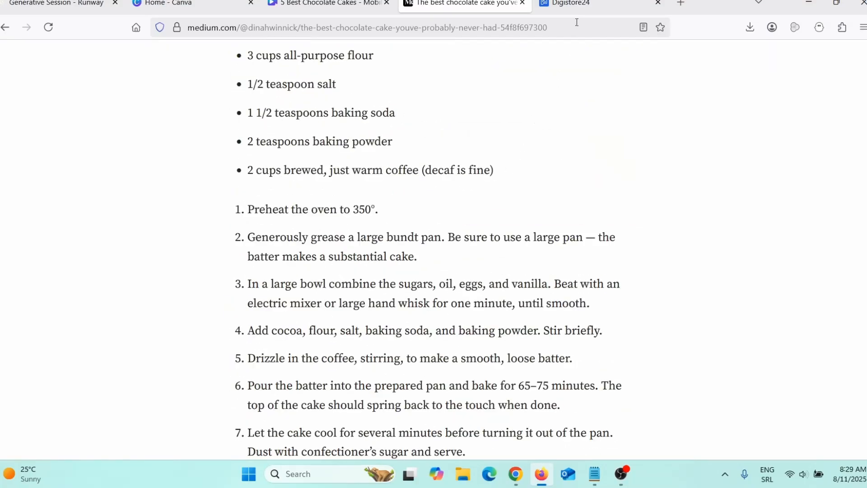
Switch to the Digistore24 affiliate marketplace and search its offers for "chocolate".
{"action": "left_click", "coordinate": [581, 7]}
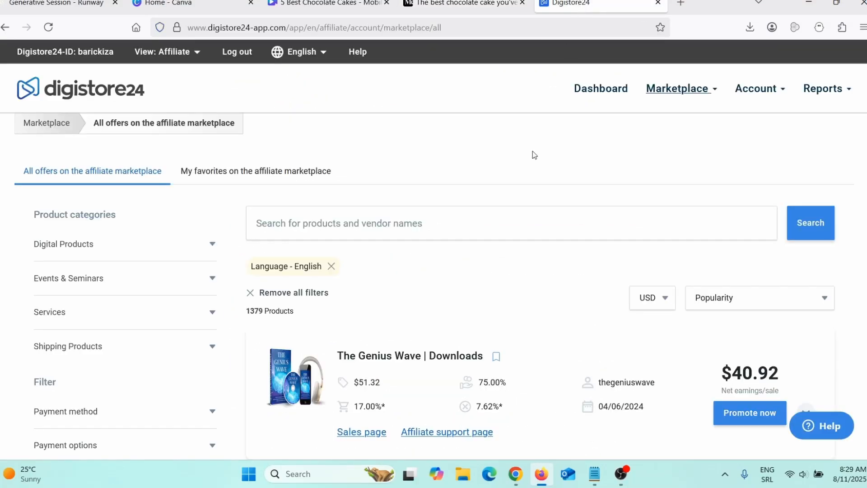
{"action": "left_click", "coordinate": [420, 223]}
{"action": "type", "text": "chocolate"}
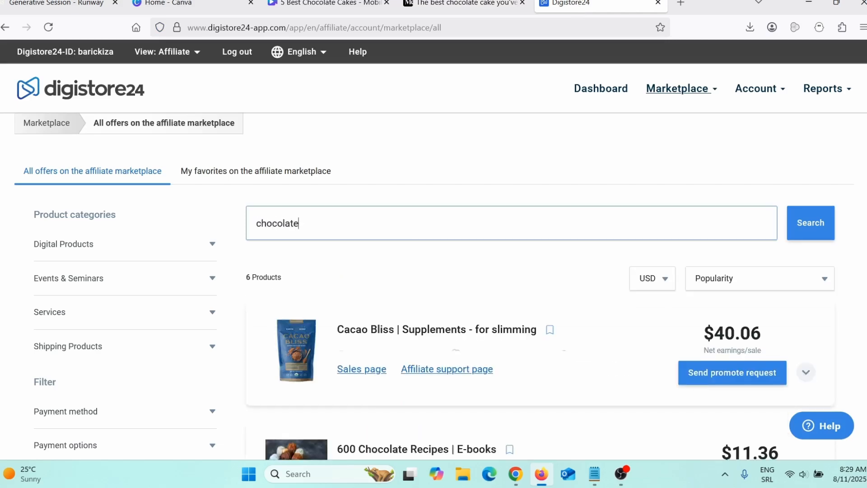
{"action": "scroll", "coordinate": [475, 303], "scroll_direction": "down", "scroll_amount": 5}
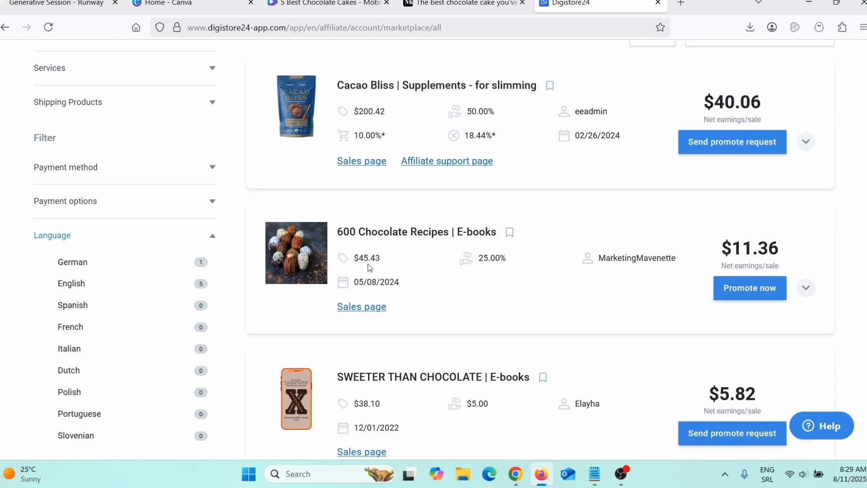
Open the "600 Chocolate Recipes" e-book offer and examine its net earnings per sale and commission rate.
{"action": "left_click_drag", "start_coordinate": [363, 232], "coordinate": [455, 241]}
{"action": "left_click", "coordinate": [454, 242]}
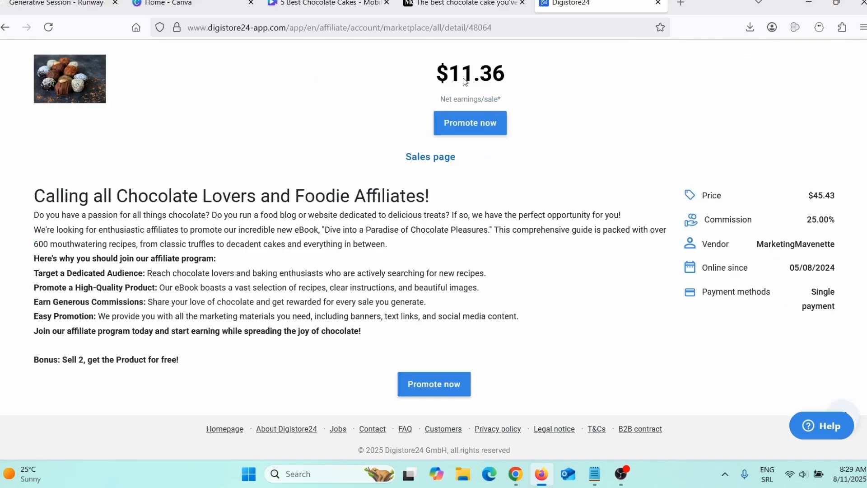
{"action": "left_click_drag", "start_coordinate": [442, 71], "coordinate": [509, 72]}
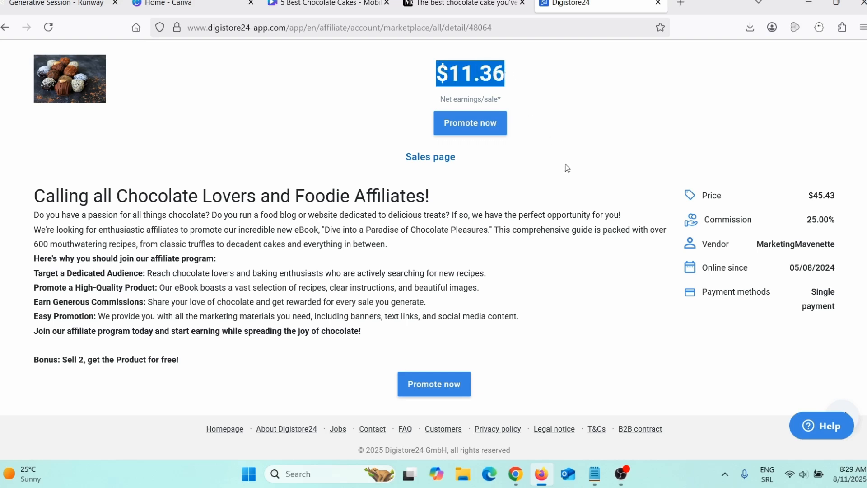
{"action": "left_click_drag", "start_coordinate": [812, 220], "coordinate": [833, 221]}
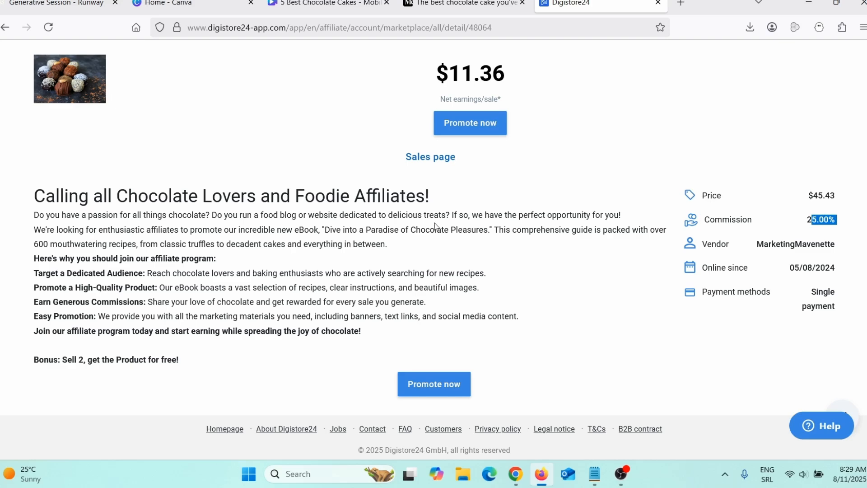
Review the Medium recipe article and the Canva video design, finishing back on the Digistore24 e-book offer.
{"action": "left_click", "coordinate": [468, 4]}
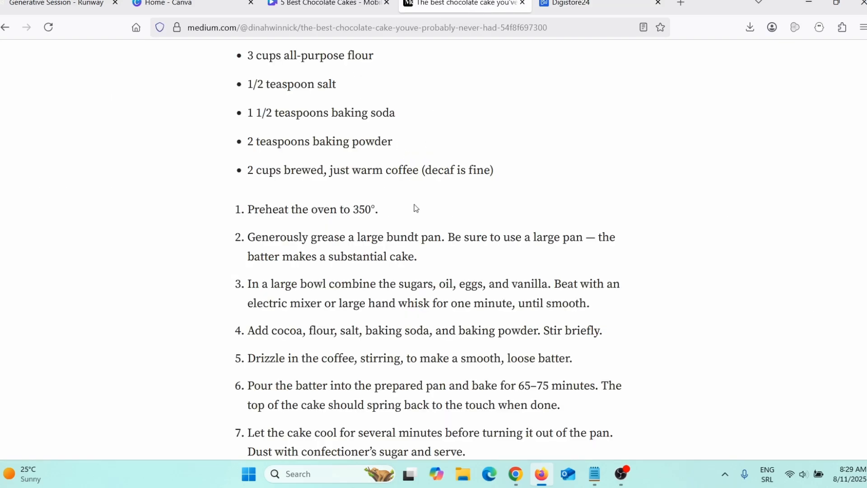
{"action": "left_click", "coordinate": [312, 3]}
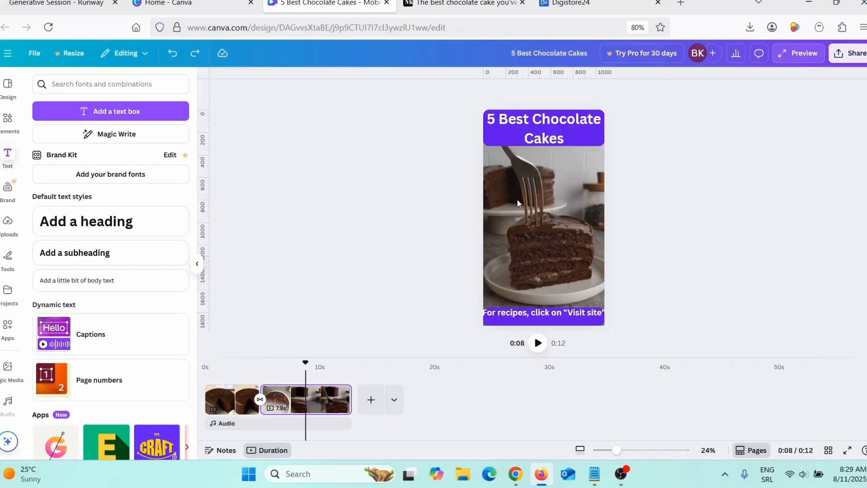
{"action": "left_click", "coordinate": [445, 4]}
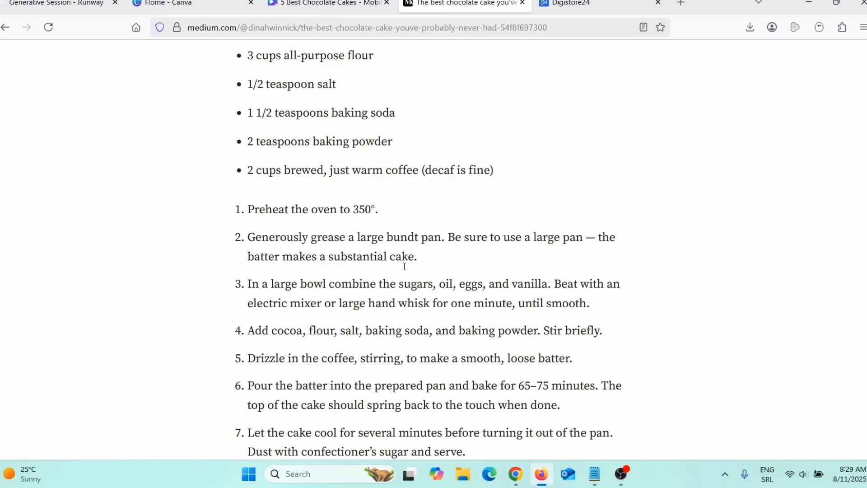
{"action": "scroll", "coordinate": [465, 273], "scroll_direction": "down", "scroll_amount": 3}
{"action": "left_click", "coordinate": [584, 4]}
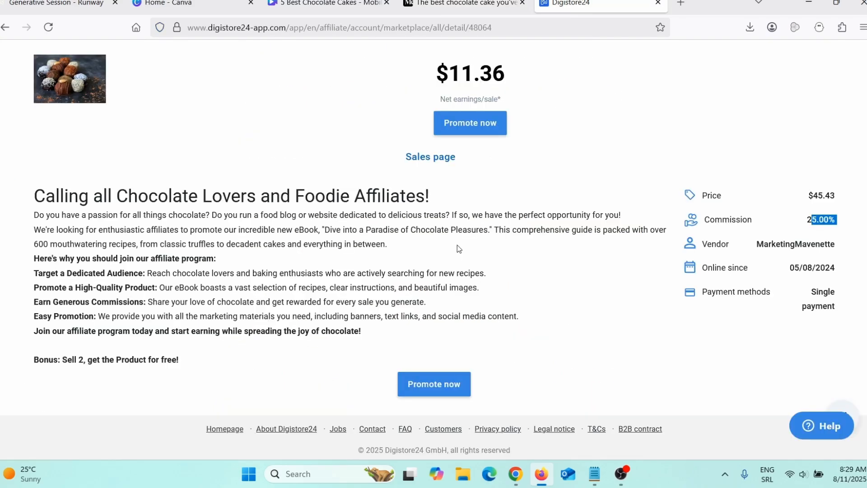